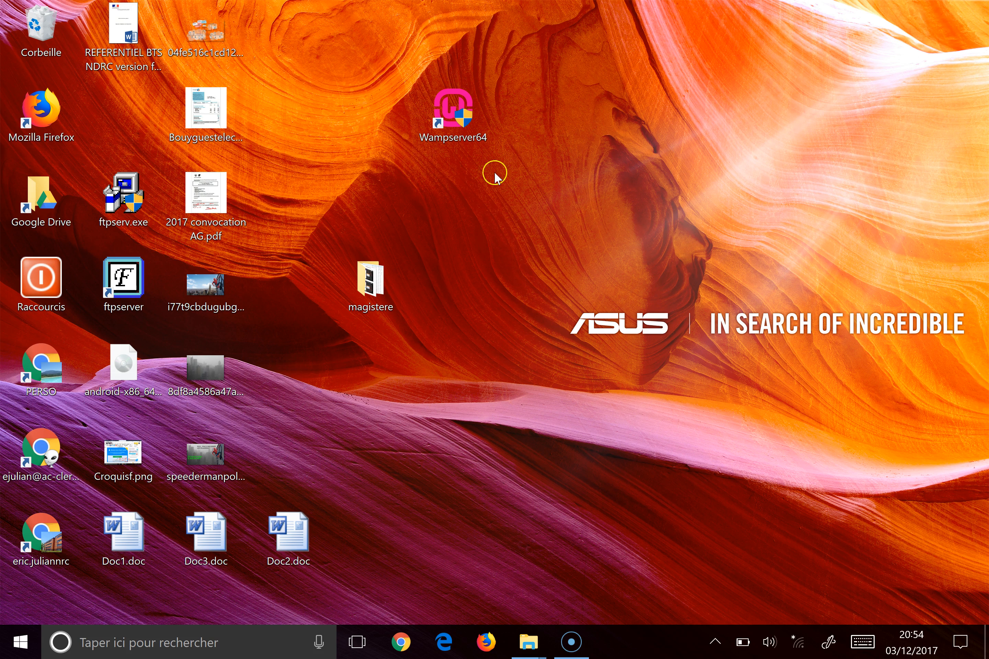
Launch Wampserver64 as administrator and open its Localhost page, viewing down to the tools, projects and aliases sections
{"action": "right_click", "coordinate": [451, 118]}
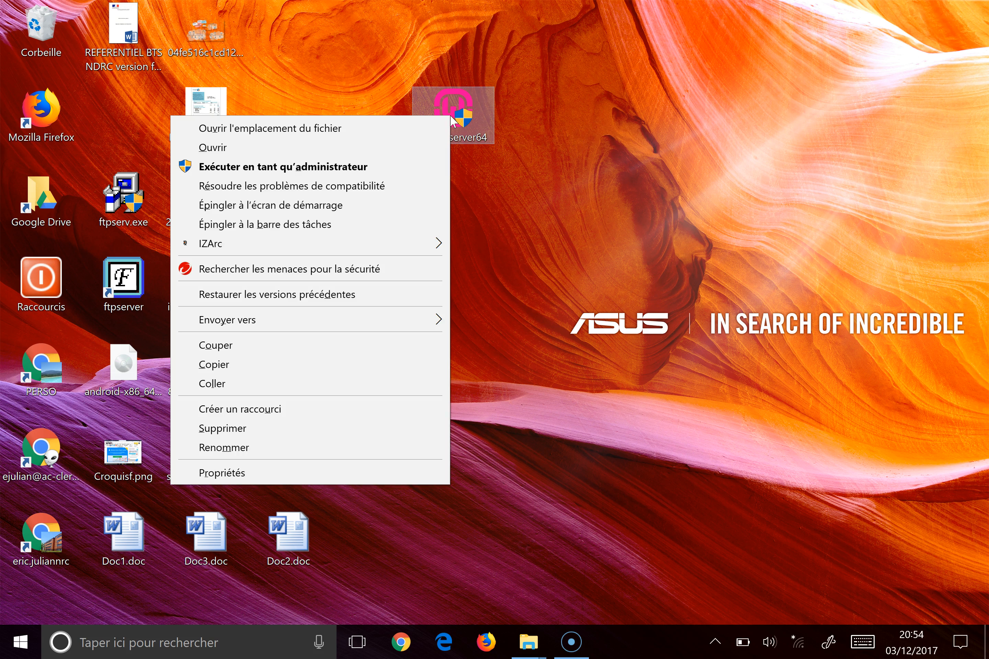
{"action": "left_click", "coordinate": [370, 167]}
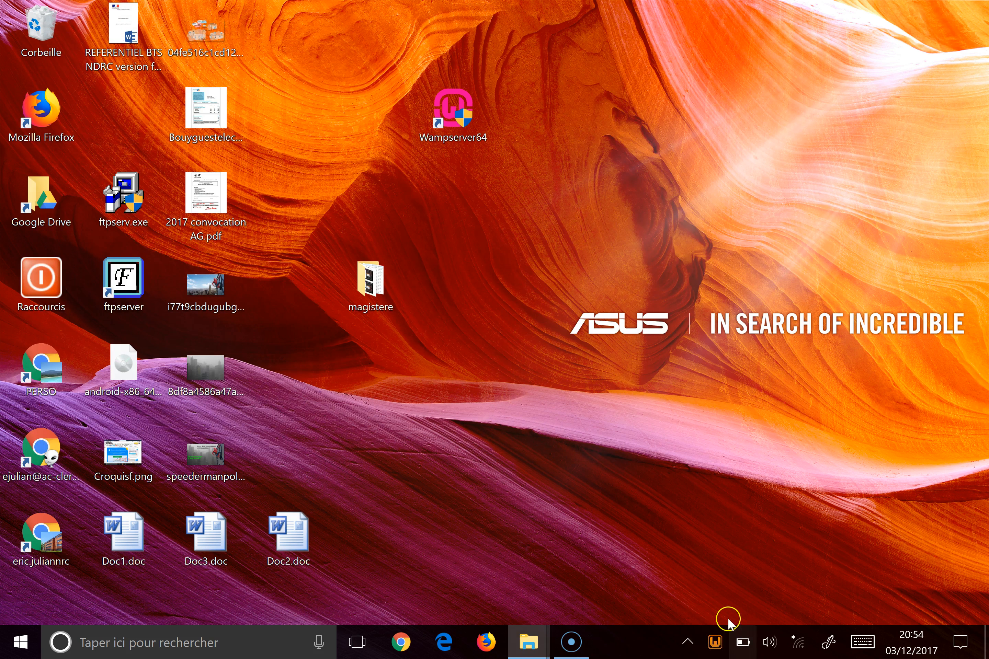
{"action": "left_click", "coordinate": [715, 643]}
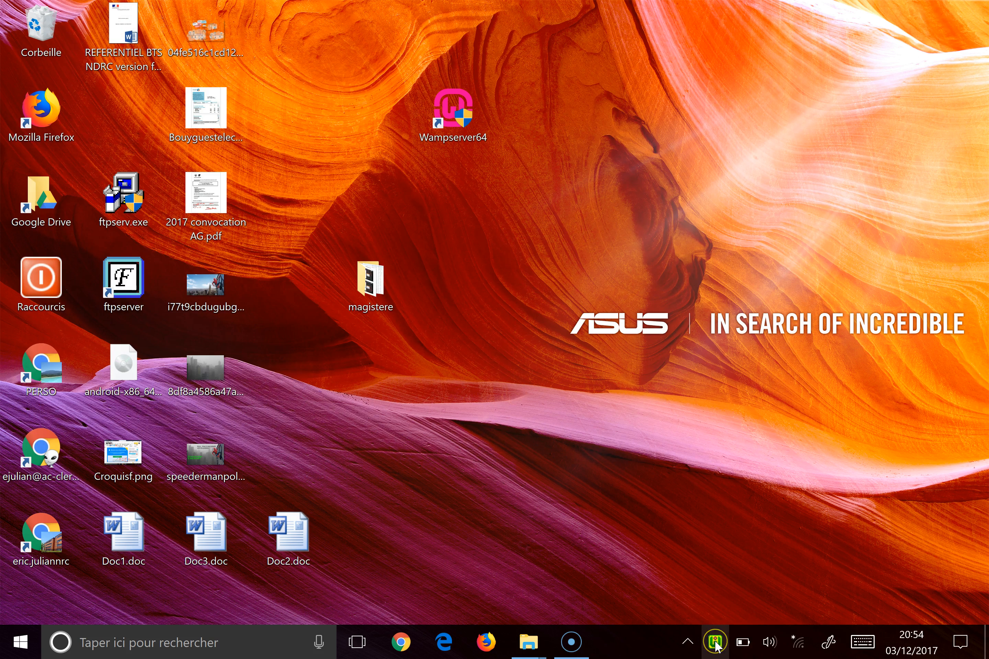
{"action": "left_click", "coordinate": [715, 643]}
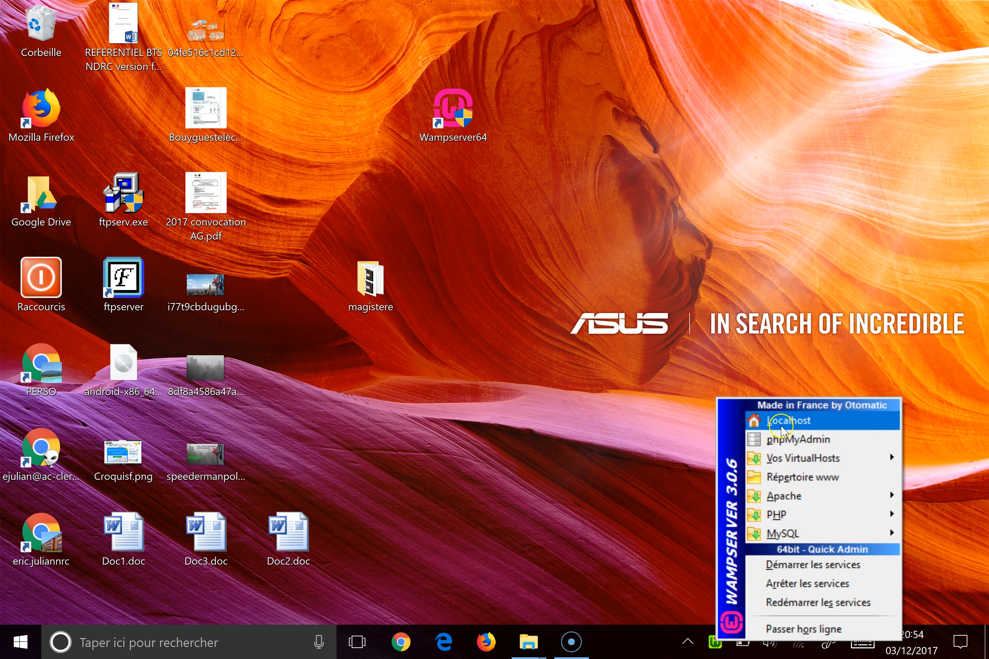
{"action": "left_click", "coordinate": [782, 425]}
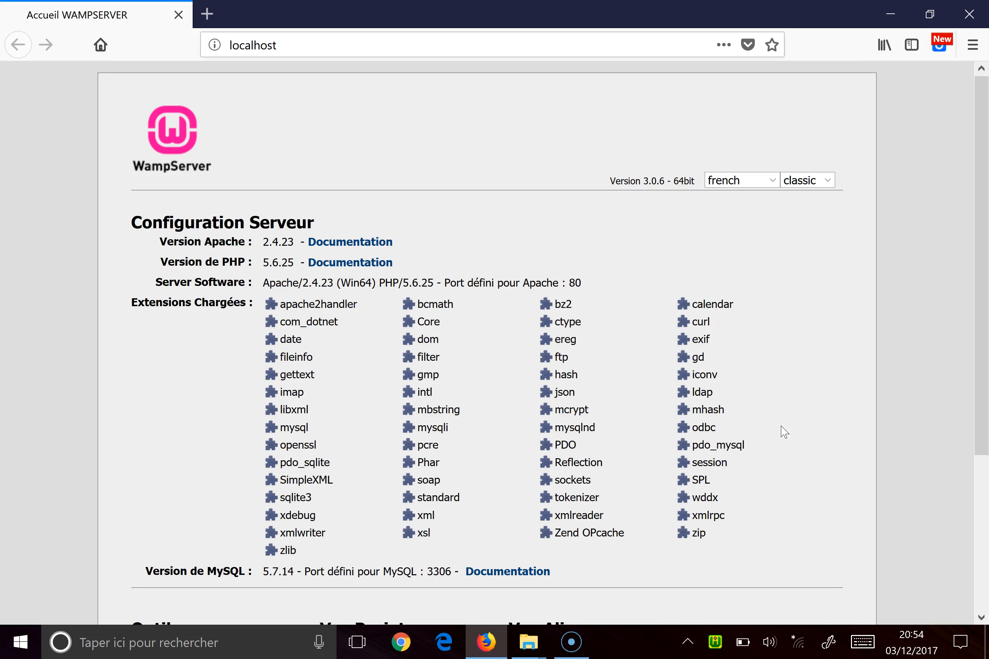
{"action": "left_click_drag", "start_coordinate": [981, 279], "coordinate": [981, 412]}
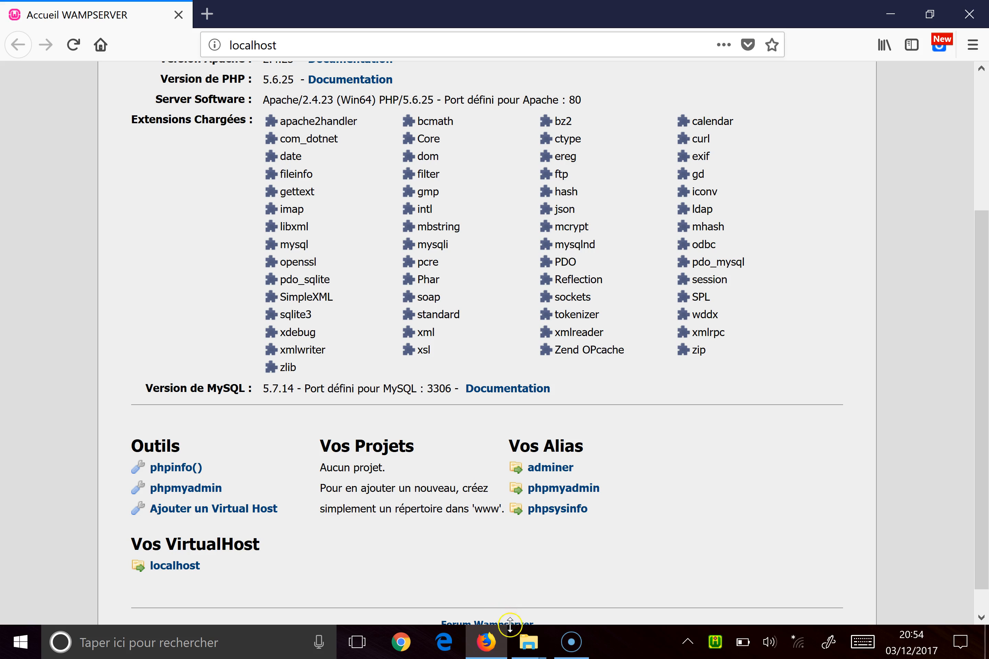
Switch to the SiteBlog folder in File Explorer and copy Joomla_3.7.2-Stable-Full_Package.tar.bz2 together with wordpress-4.8.2-fr_FR.zip
{"action": "mouse_move", "coordinate": [528, 649]}
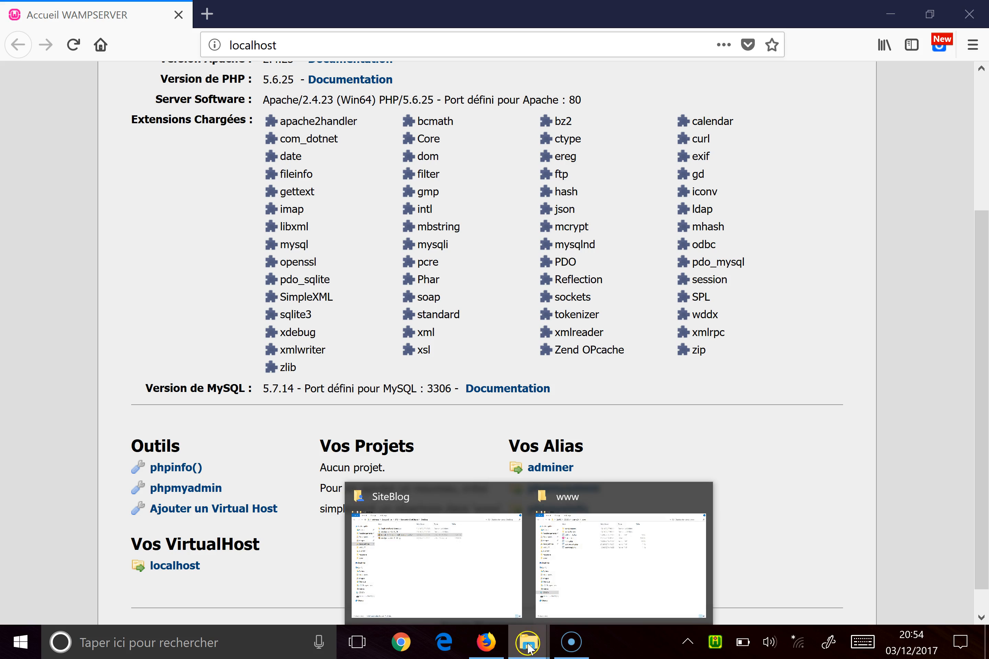
{"action": "left_click", "coordinate": [448, 563]}
{"action": "left_click", "coordinate": [233, 164]}
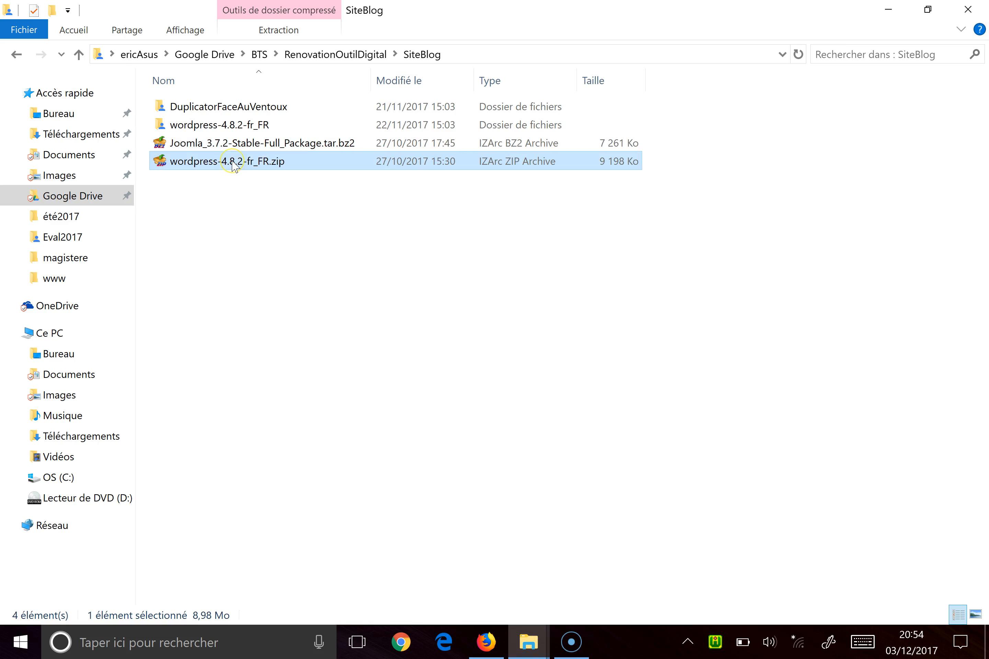
{"action": "right_click", "coordinate": [234, 166]}
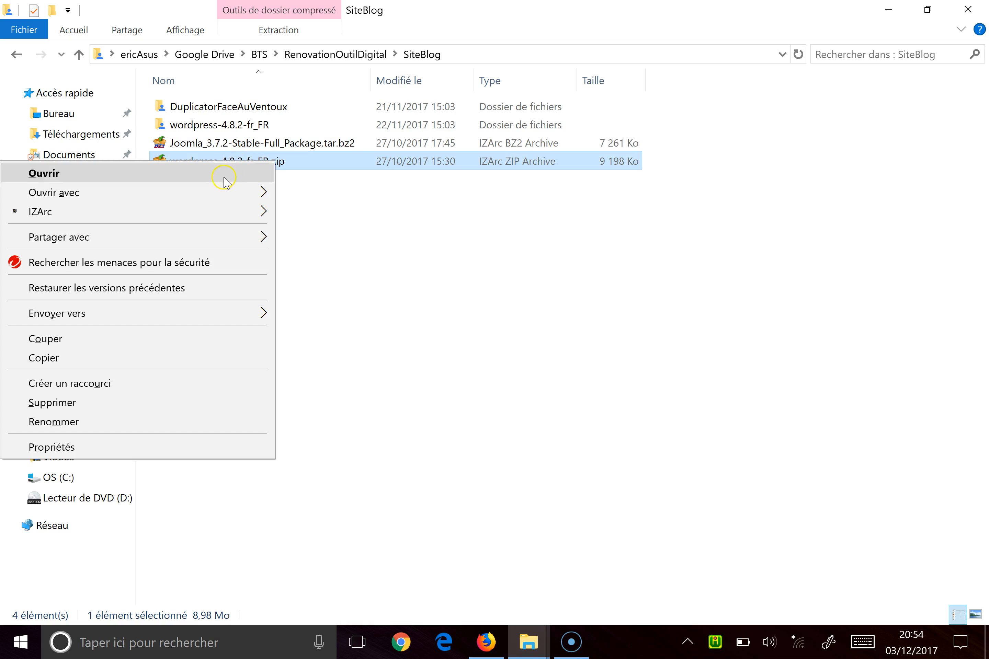
{"action": "left_click", "coordinate": [244, 144]}
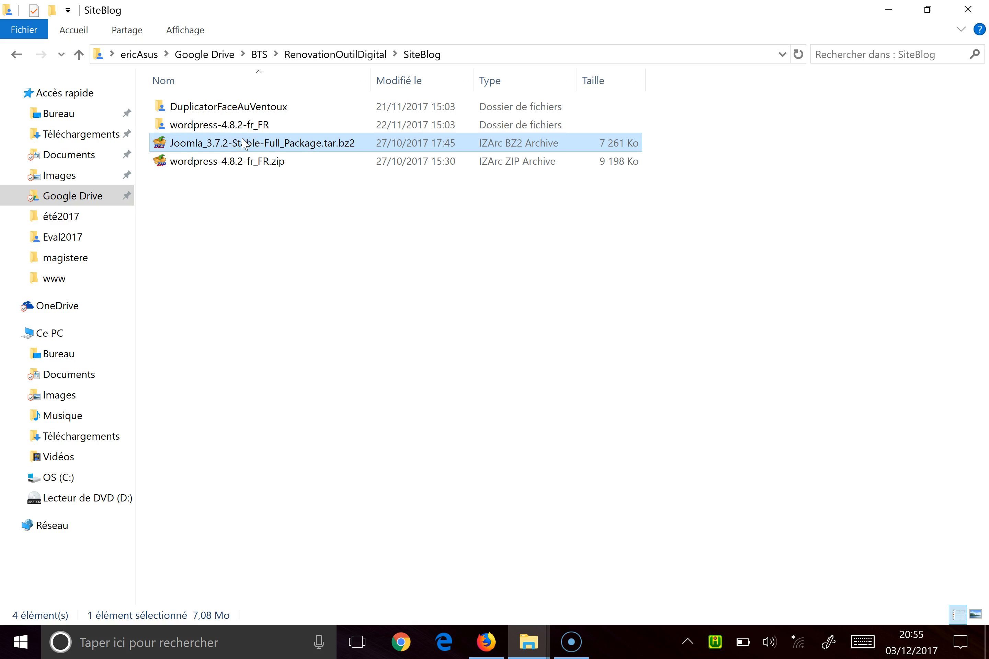
{"action": "left_click", "coordinate": [250, 165], "text": "shift"}
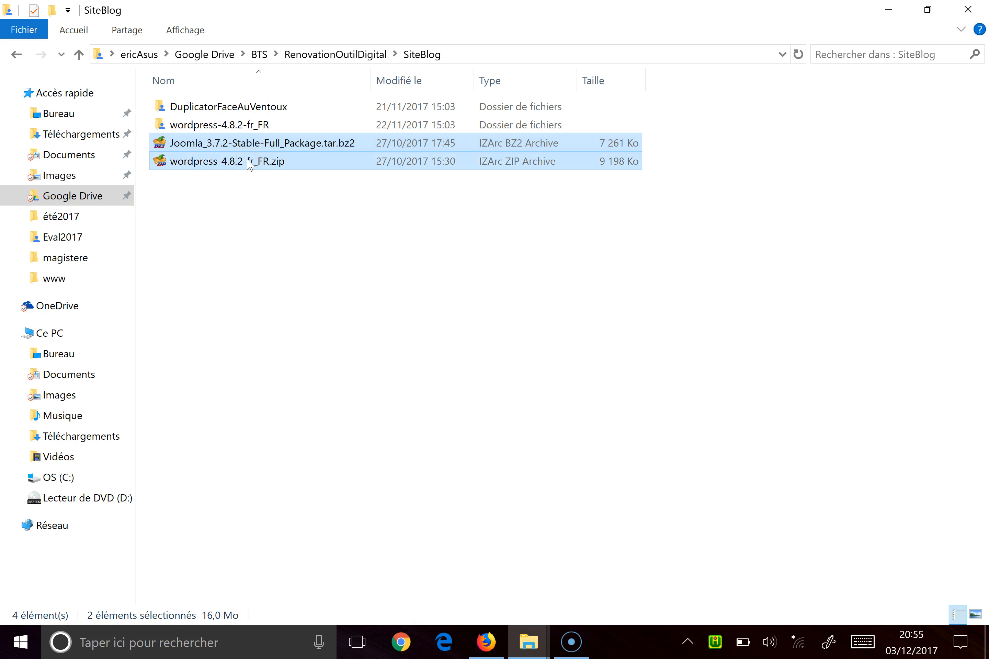
{"action": "right_click", "coordinate": [250, 165]}
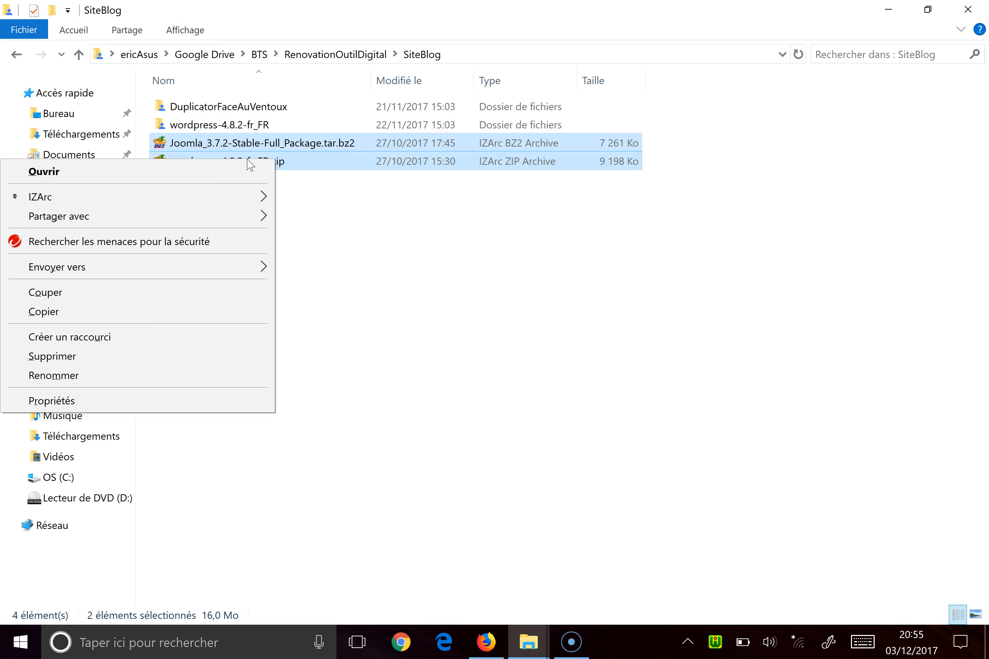
{"action": "left_click", "coordinate": [153, 313]}
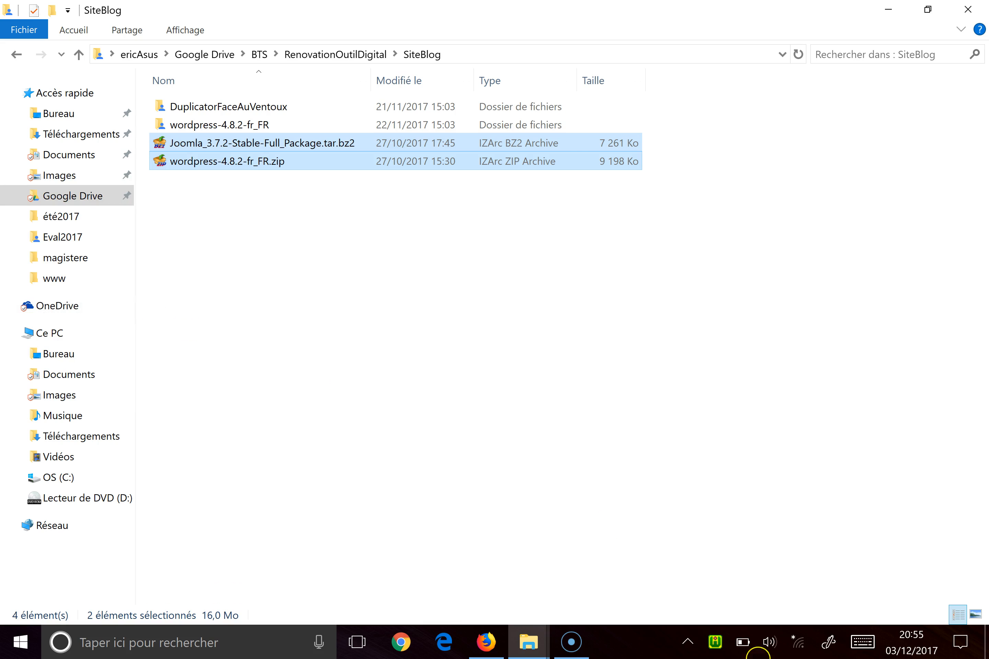
Open Wampserver's www directory and paste the copied Joomla and WordPress archives there
{"action": "left_click", "coordinate": [717, 643]}
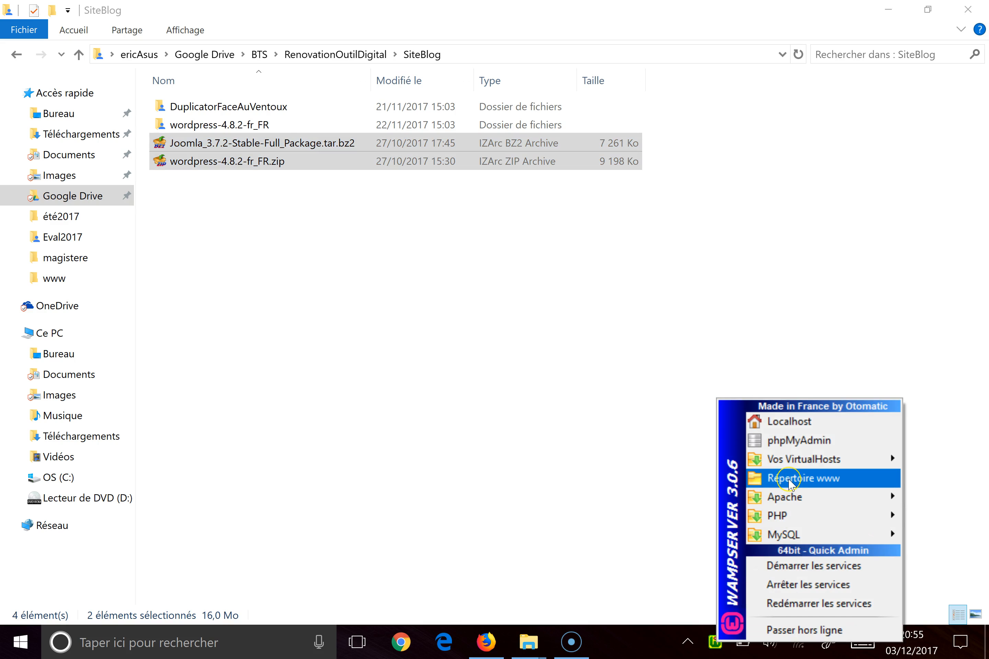
{"action": "left_click", "coordinate": [788, 483]}
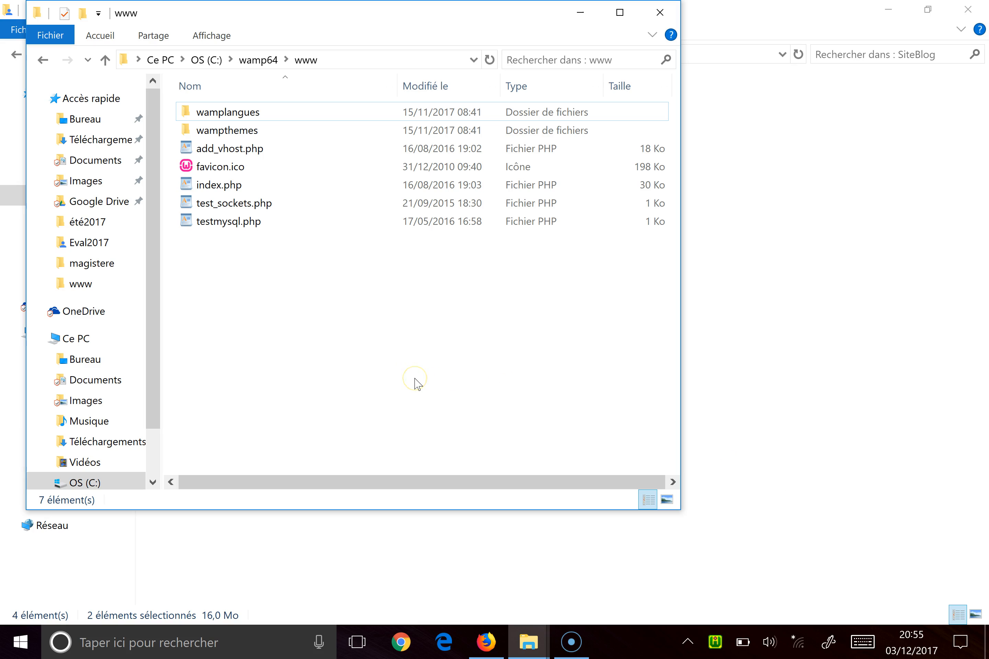
{"action": "right_click", "coordinate": [417, 384]}
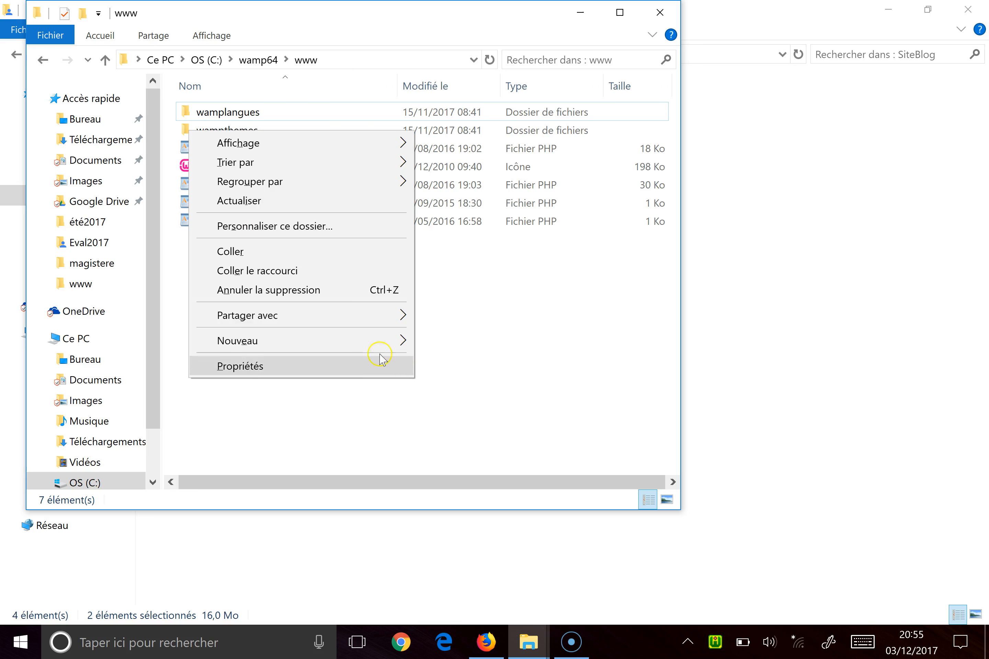
{"action": "left_click", "coordinate": [230, 251]}
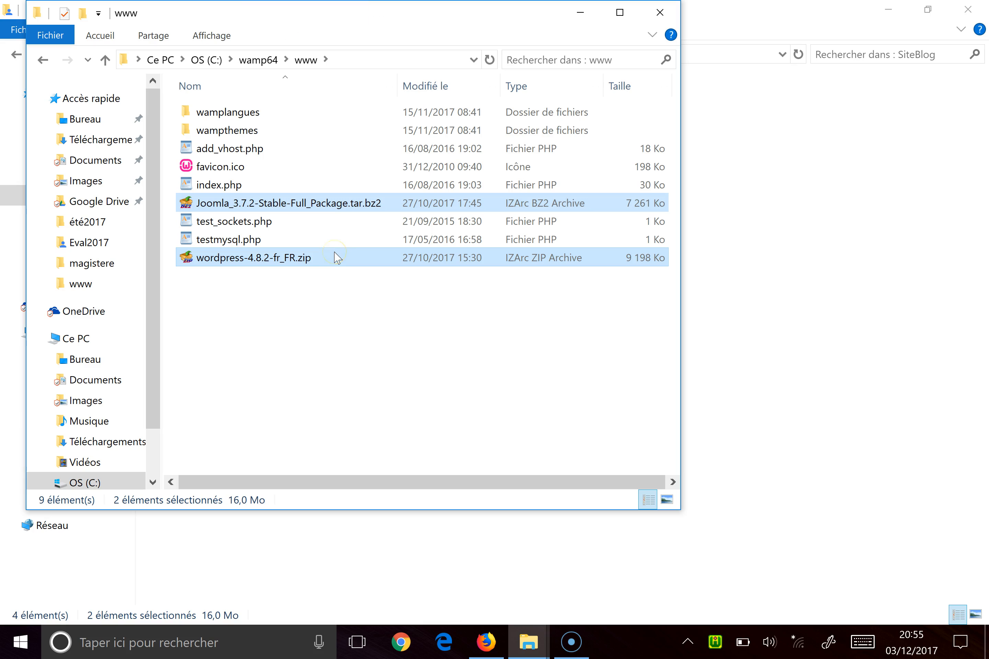
{"action": "left_click", "coordinate": [339, 347]}
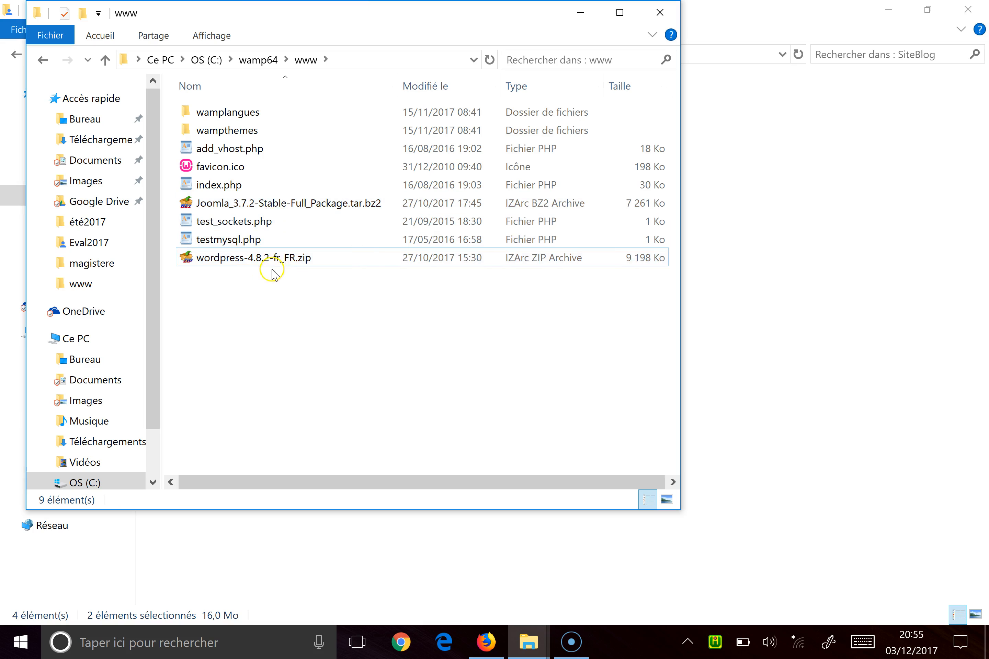
Extract the Joomla archive with IZArc into a Joomla_3.7.2-Stable-Full_Package subfolder of www and check its contents
{"action": "right_click", "coordinate": [285, 203]}
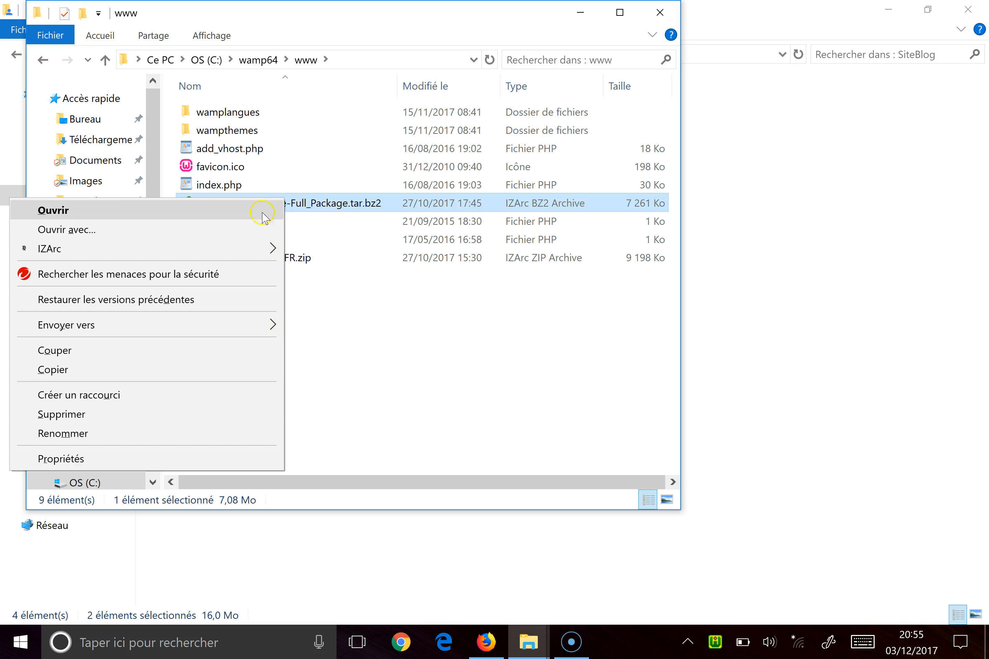
{"action": "mouse_move", "coordinate": [217, 324]}
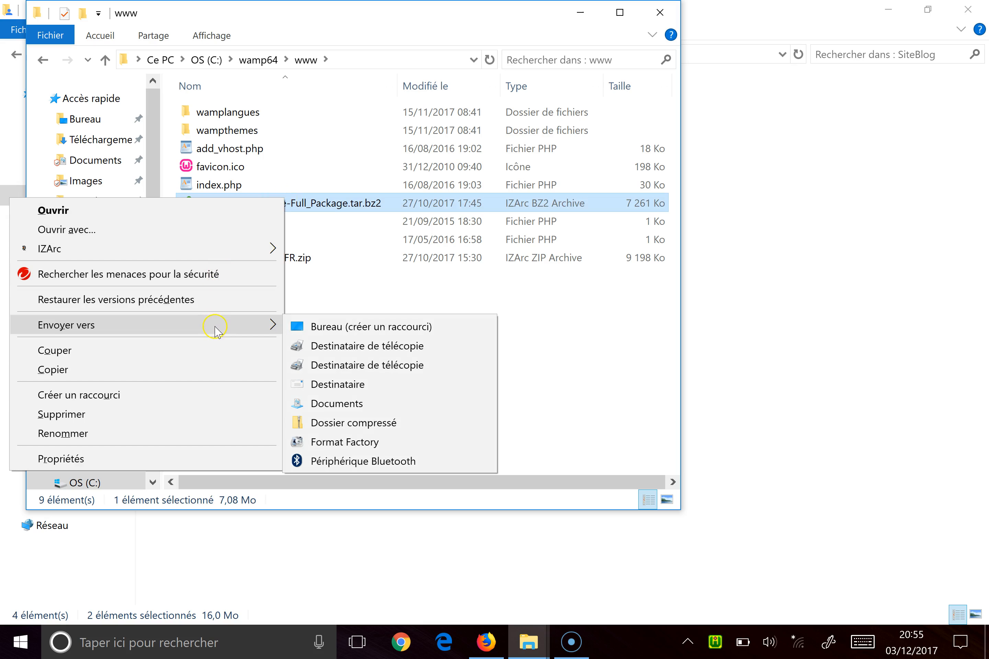
{"action": "mouse_move", "coordinate": [212, 251]}
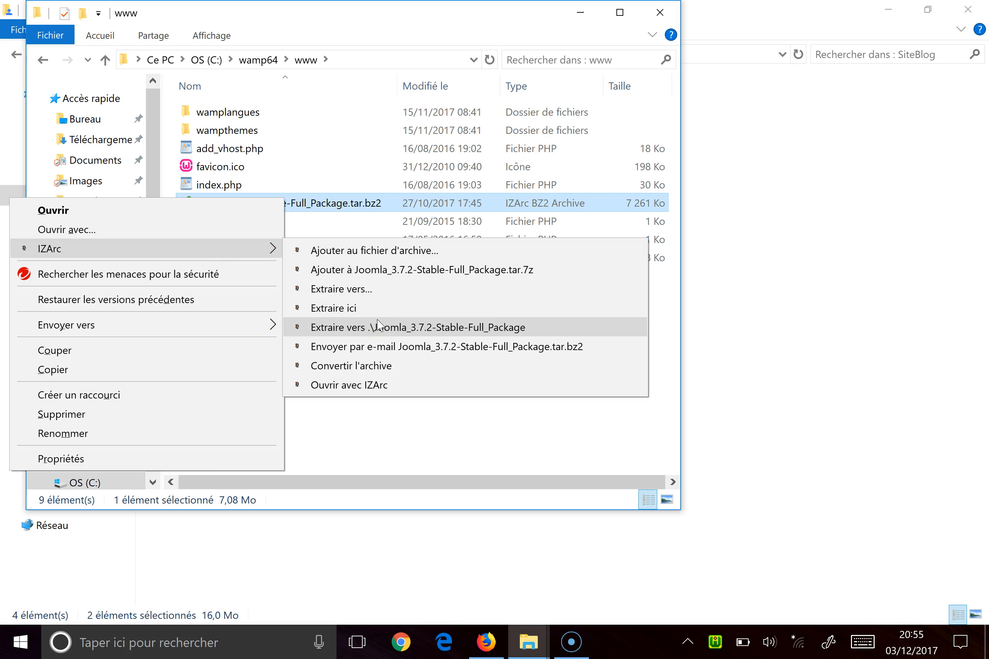
{"action": "left_click", "coordinate": [379, 327]}
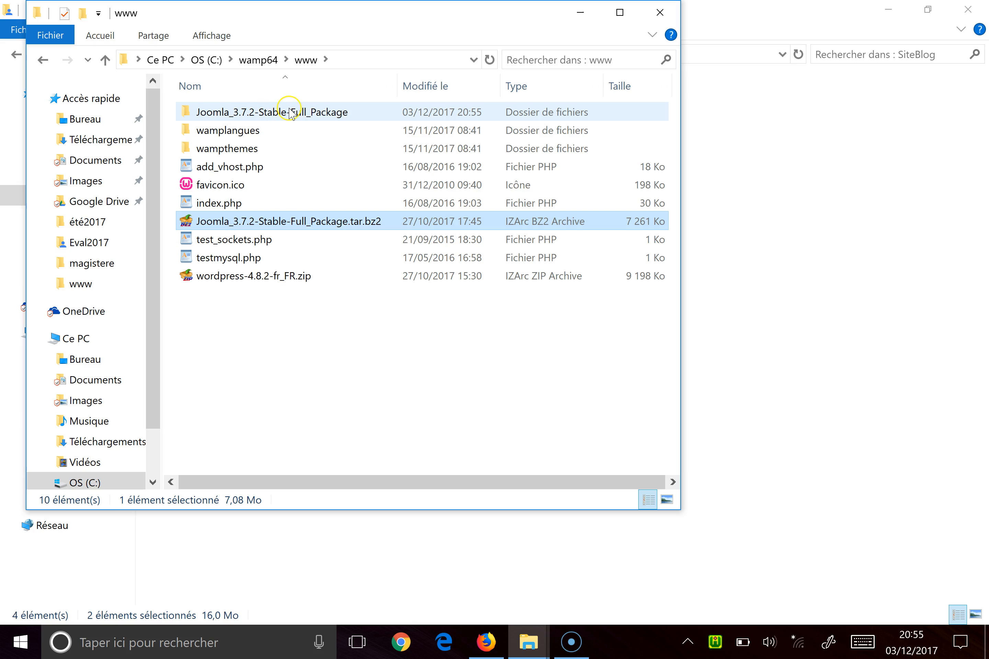
{"action": "double_click", "coordinate": [290, 113]}
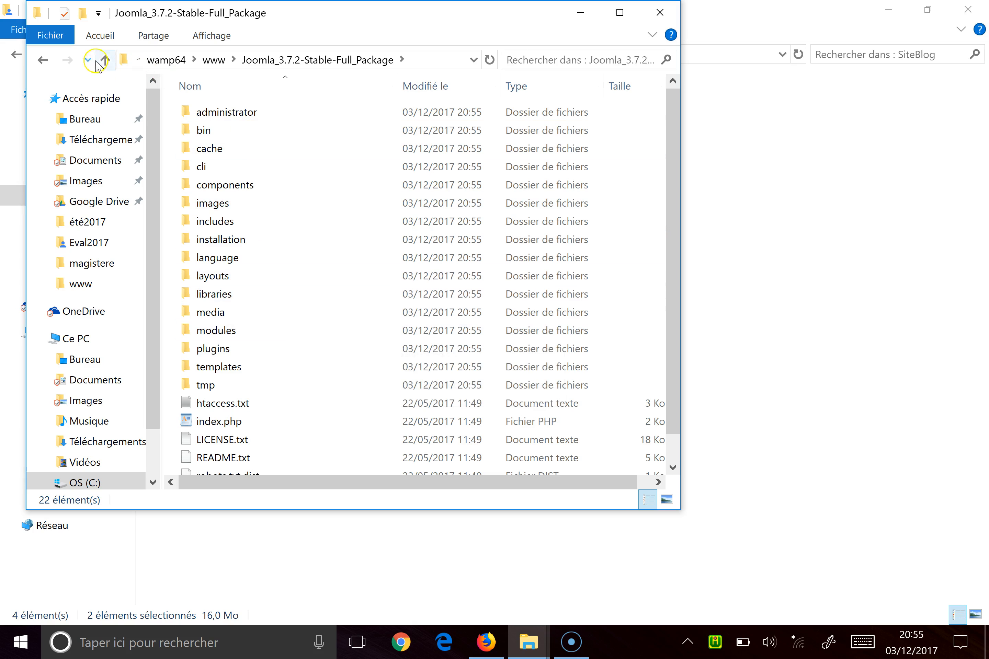
{"action": "left_click", "coordinate": [105, 60]}
Rename the extracted Joomla folder to joomlaSITE
{"action": "right_click", "coordinate": [235, 120]}
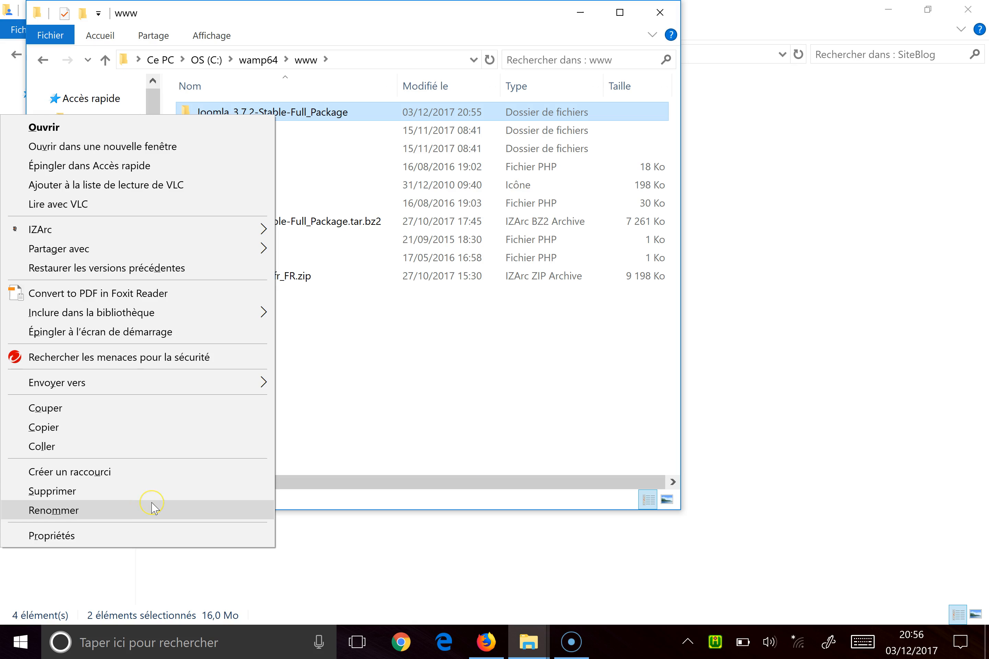
{"action": "left_click", "coordinate": [153, 510]}
{"action": "type", "text": "joo"}
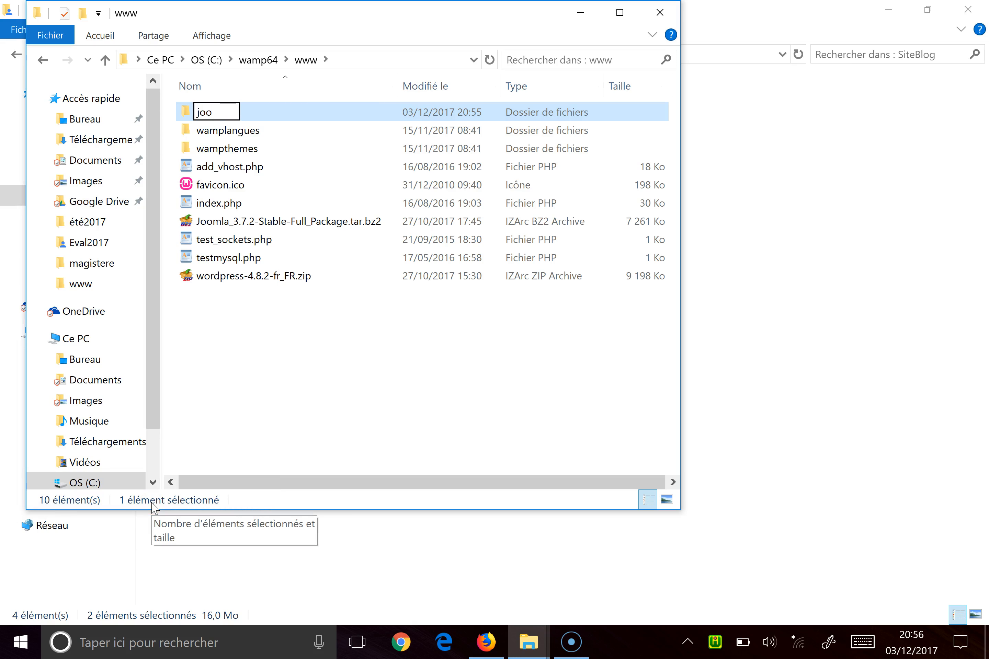
{"action": "type", "text": "mlaSITE"}
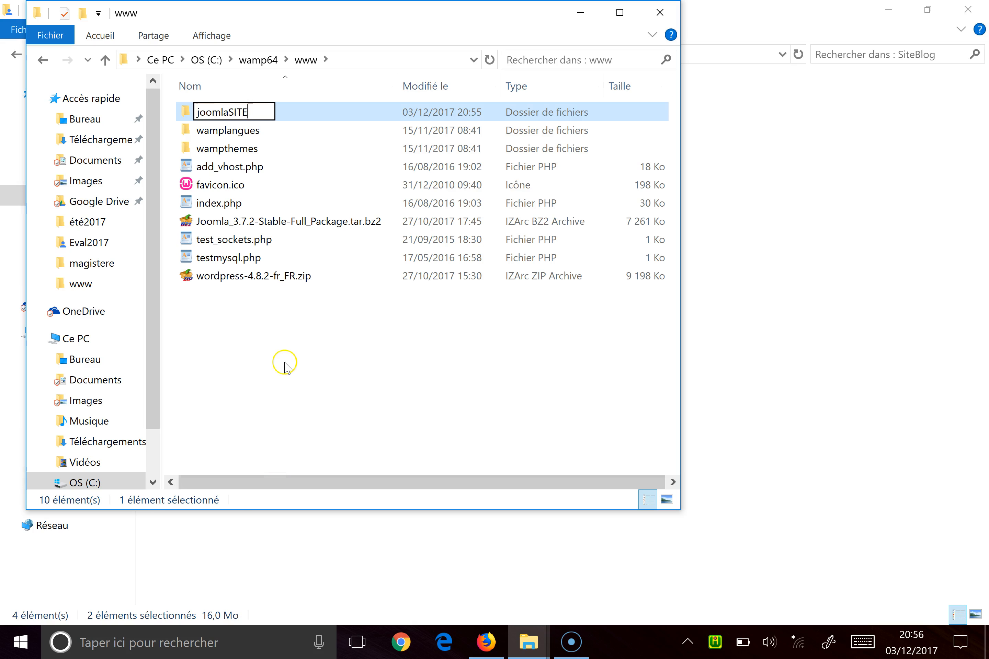
{"action": "left_click", "coordinate": [284, 365]}
{"action": "left_click", "coordinate": [263, 274]}
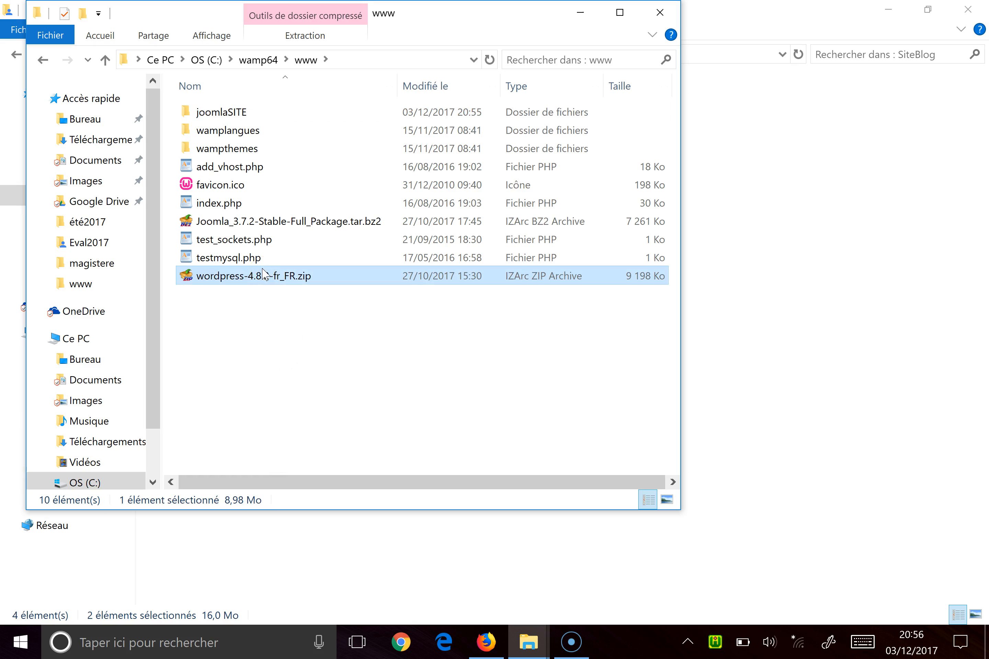
{"action": "right_click", "coordinate": [263, 274]}
{"action": "right_click", "coordinate": [252, 273]}
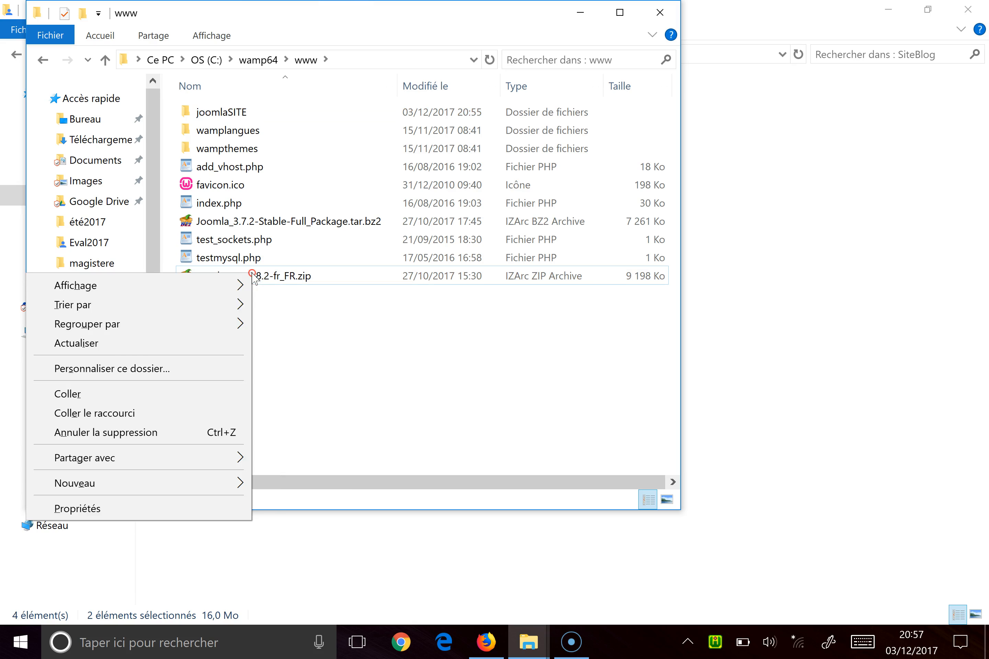
{"action": "left_click", "coordinate": [325, 281]}
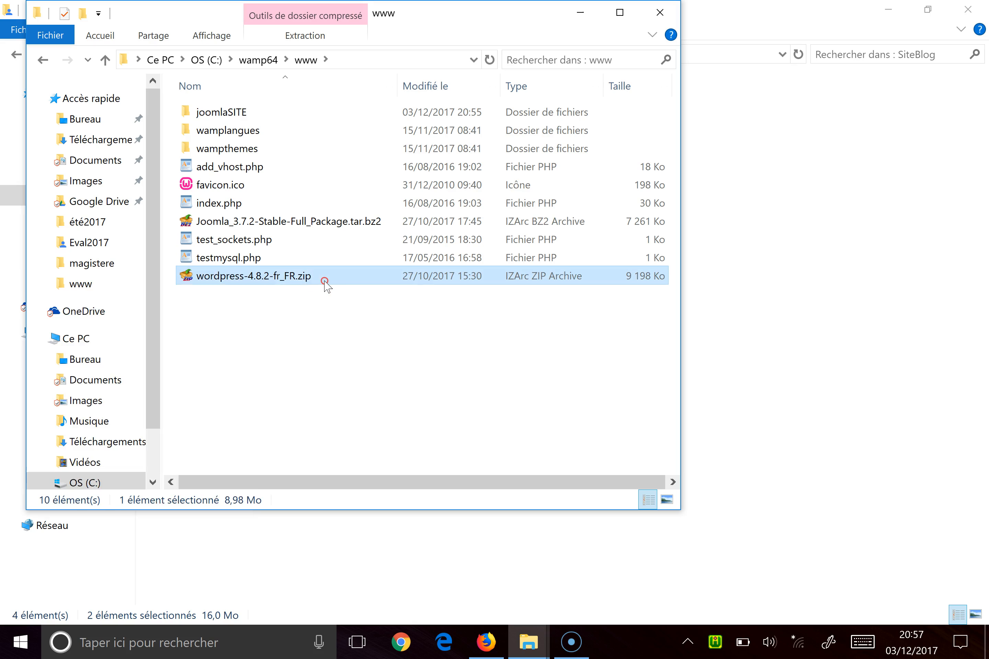
{"action": "right_click", "coordinate": [324, 280]}
{"action": "mouse_move", "coordinate": [276, 329]}
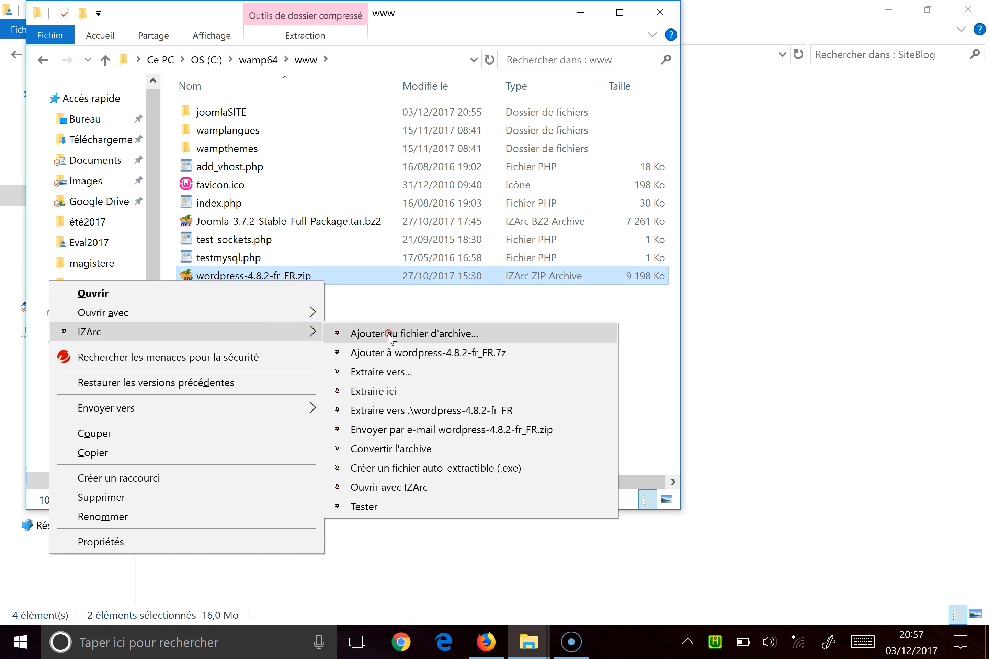
{"action": "left_click", "coordinate": [405, 410]}
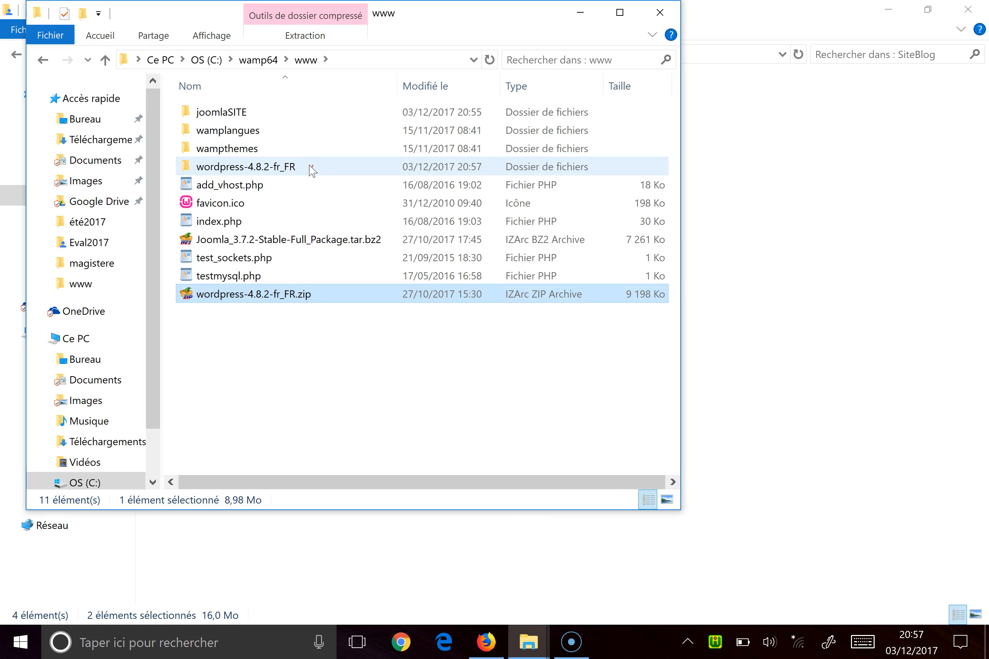
{"action": "double_click", "coordinate": [313, 168]}
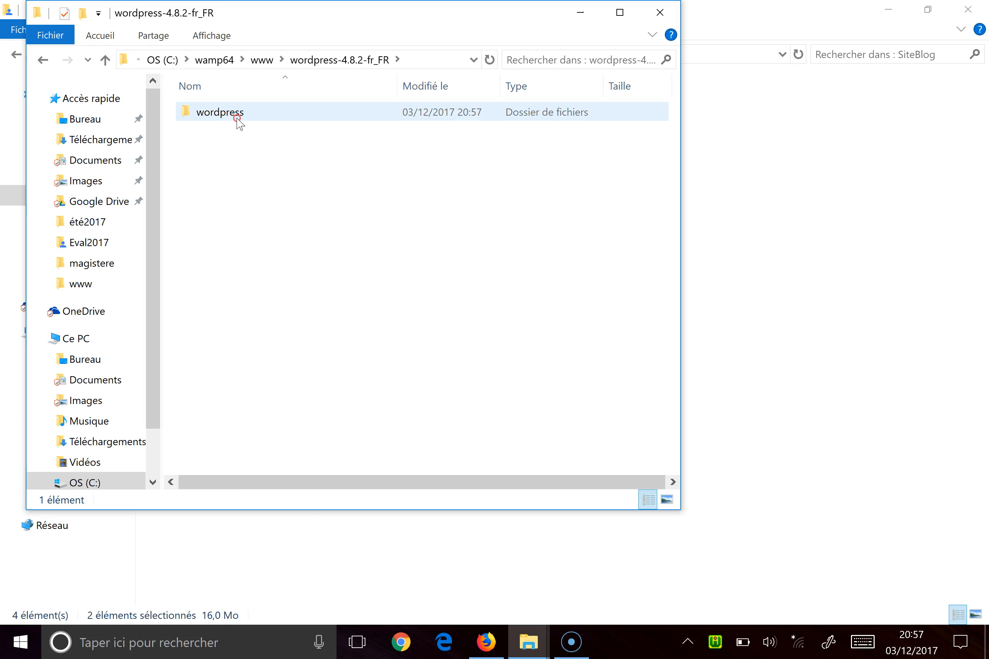
{"action": "left_click", "coordinate": [237, 118]}
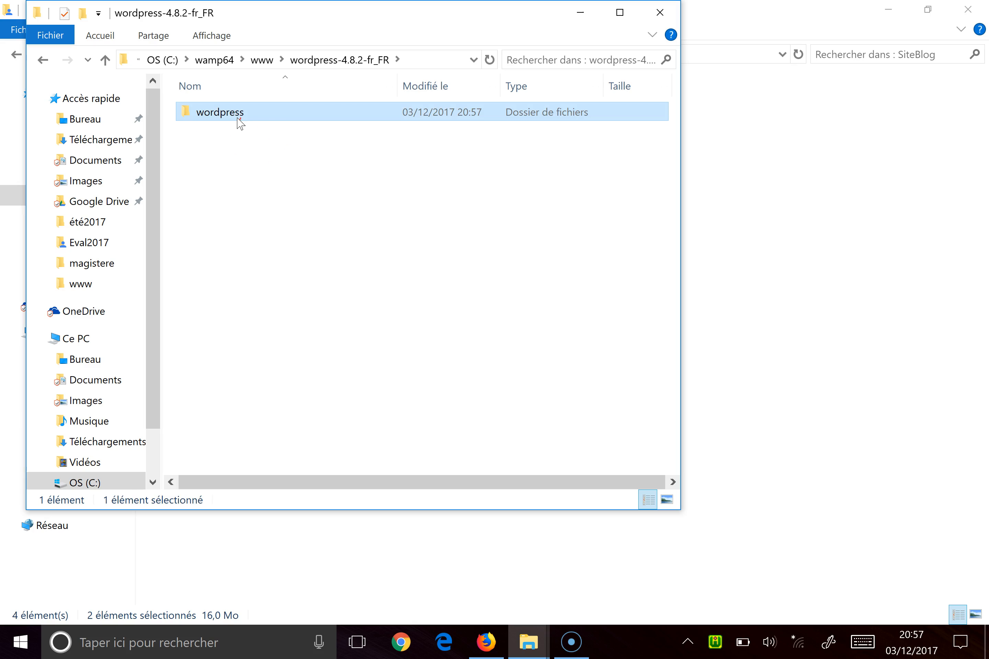
{"action": "right_click", "coordinate": [237, 118]}
{"action": "left_click", "coordinate": [142, 429]}
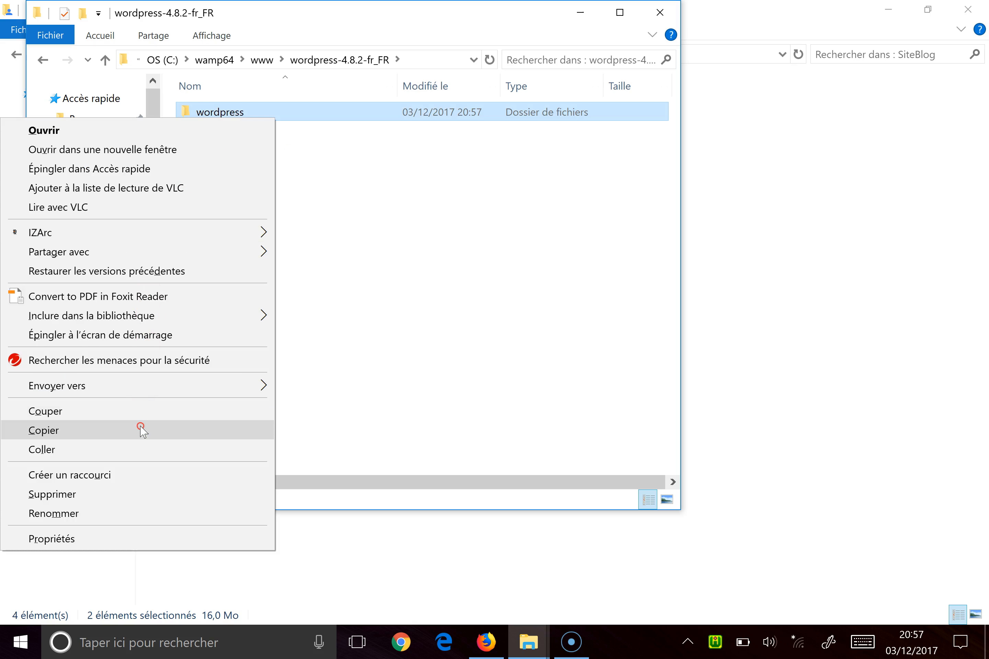
{"action": "left_click", "coordinate": [105, 60]}
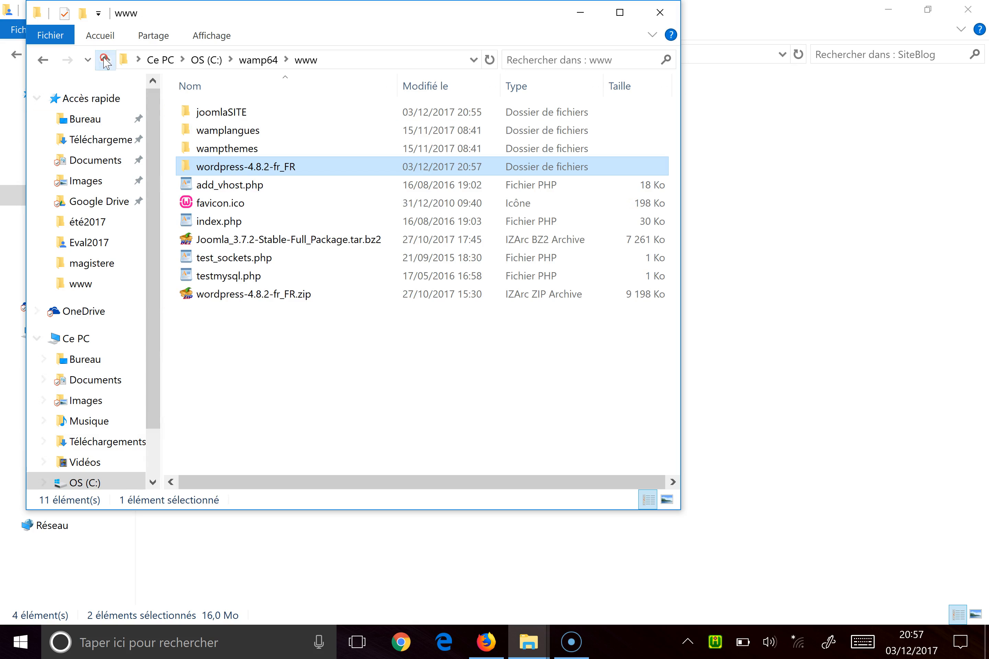
{"action": "right_click", "coordinate": [256, 374]}
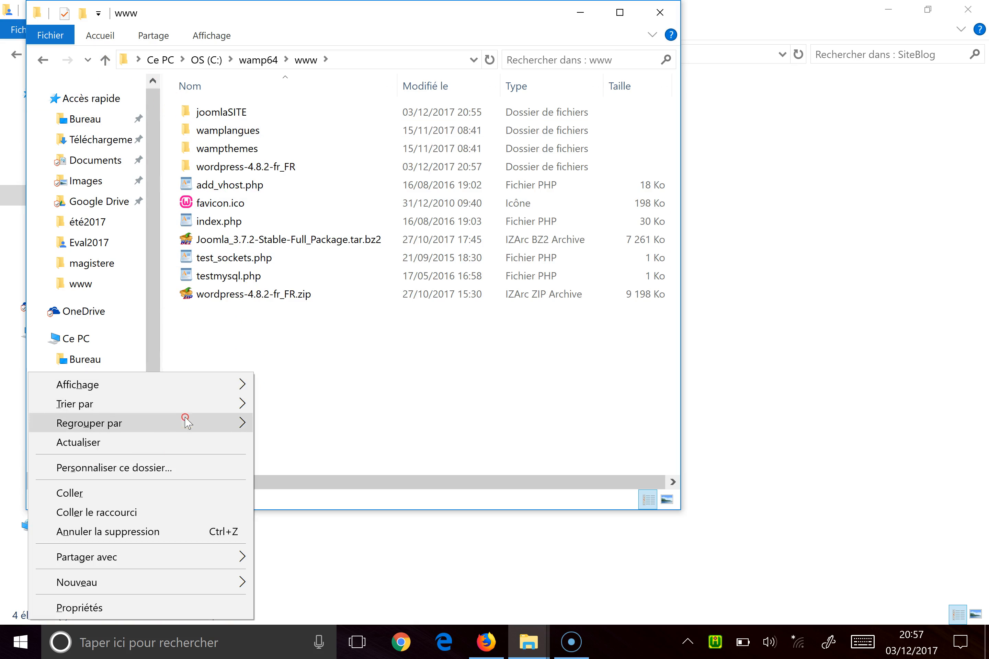
{"action": "left_click", "coordinate": [183, 493]}
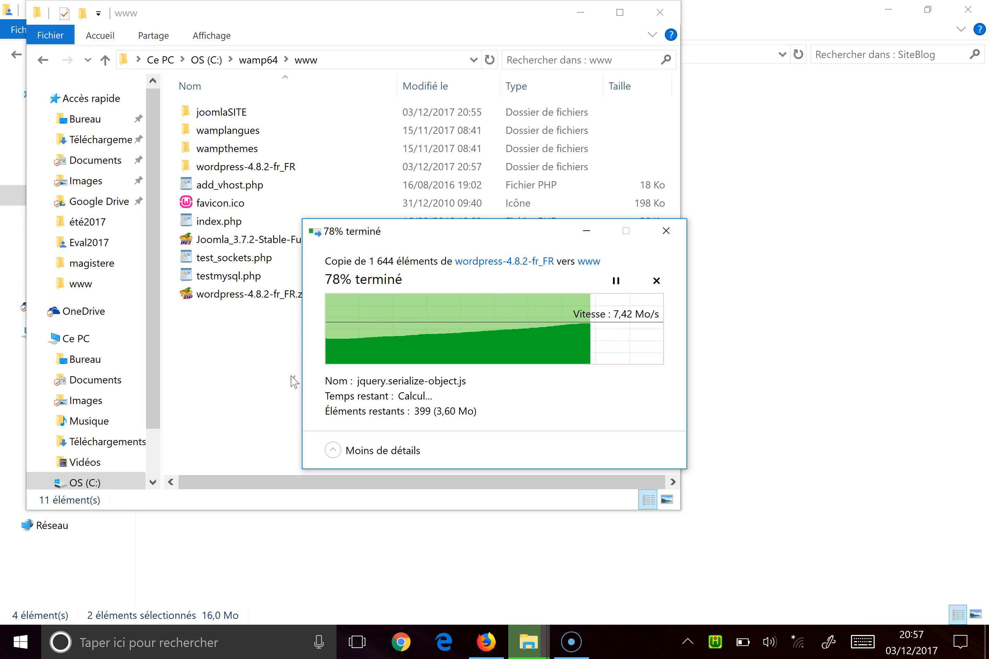
Rename the wordpress folder in www to wordpressSITE
{"action": "left_click", "coordinate": [248, 165]}
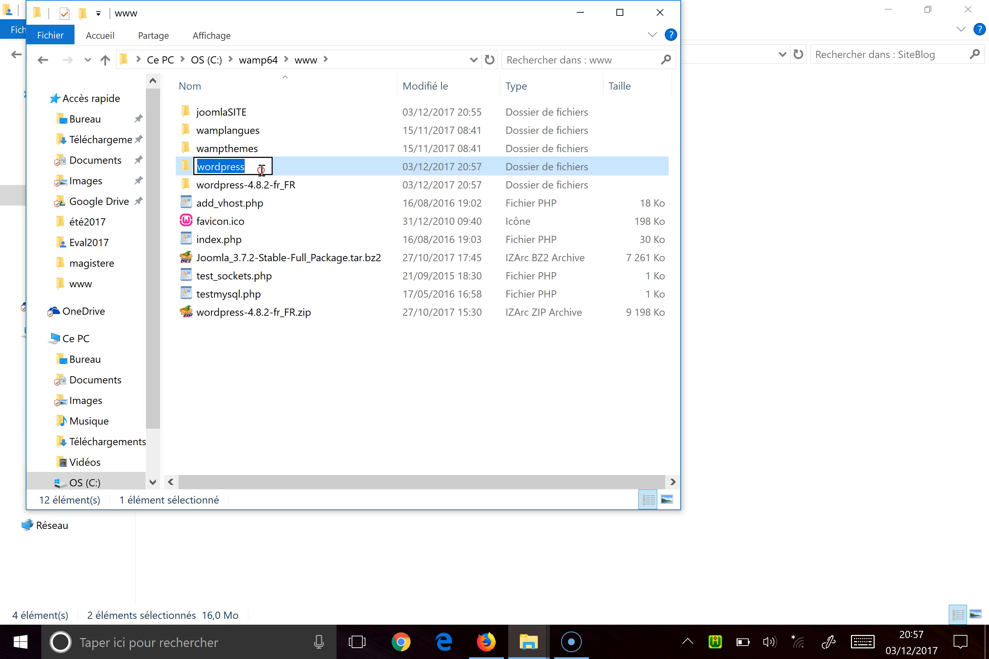
{"action": "left_click", "coordinate": [261, 169]}
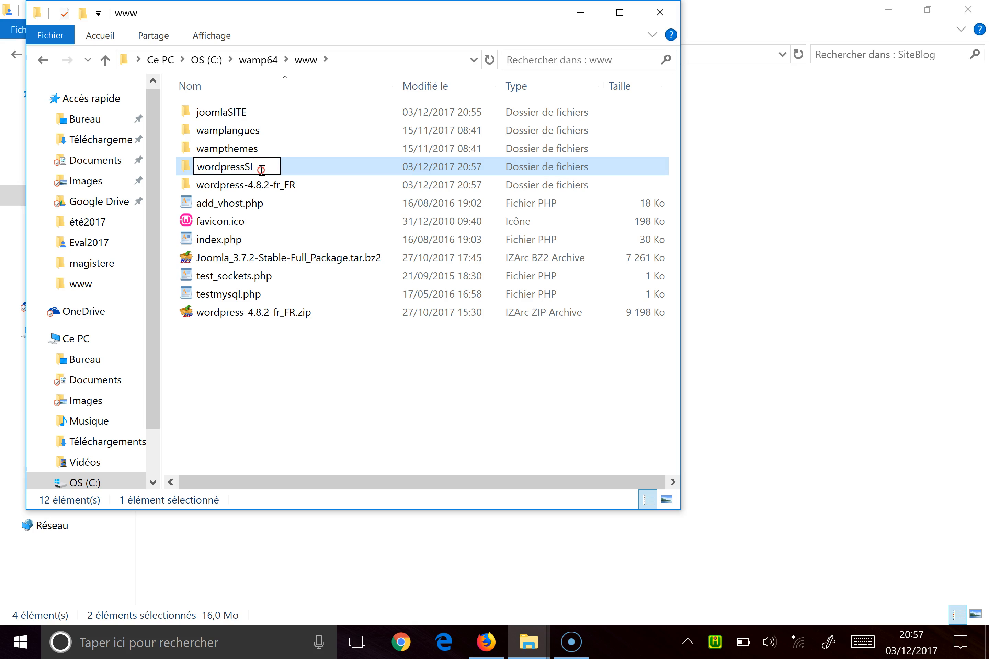
{"action": "left_click", "coordinate": [315, 366]}
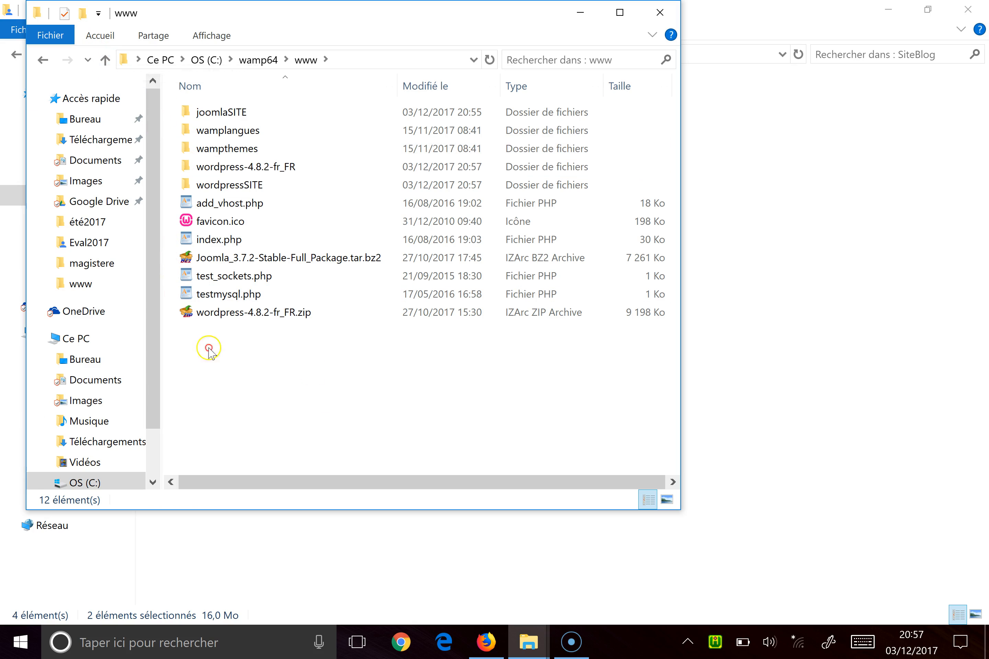
Switch to the SiteBlog window, go to the ECommerce folder in RenovationOutilDigital, and copy the Magento-CE-2.2.0 and prestashop_1.6.1.17 archives
{"action": "mouse_move", "coordinate": [528, 642]}
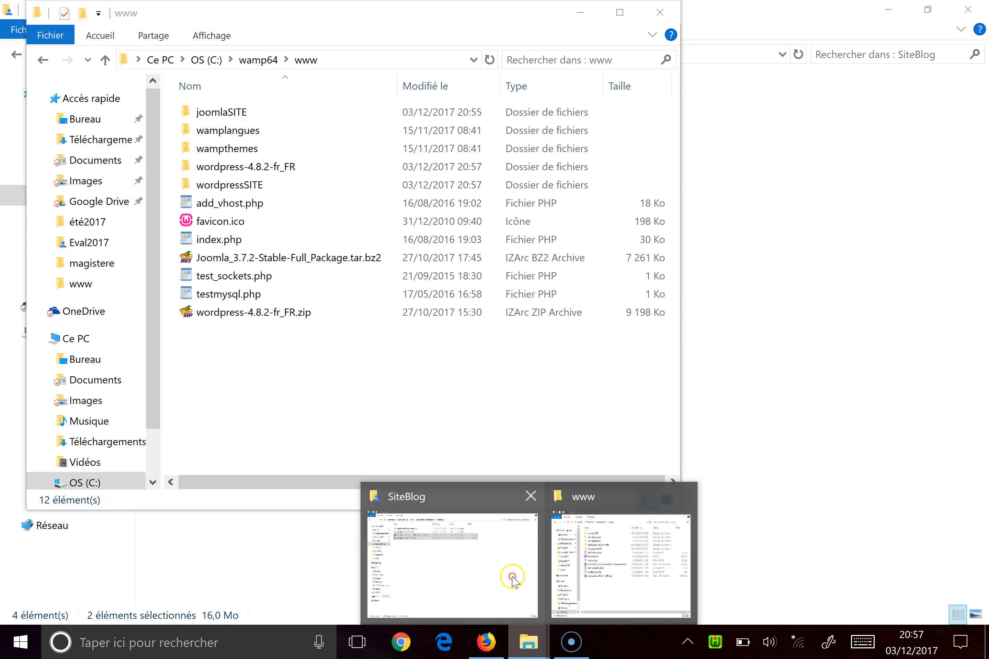
{"action": "left_click", "coordinate": [494, 572]}
{"action": "left_click", "coordinate": [78, 54]}
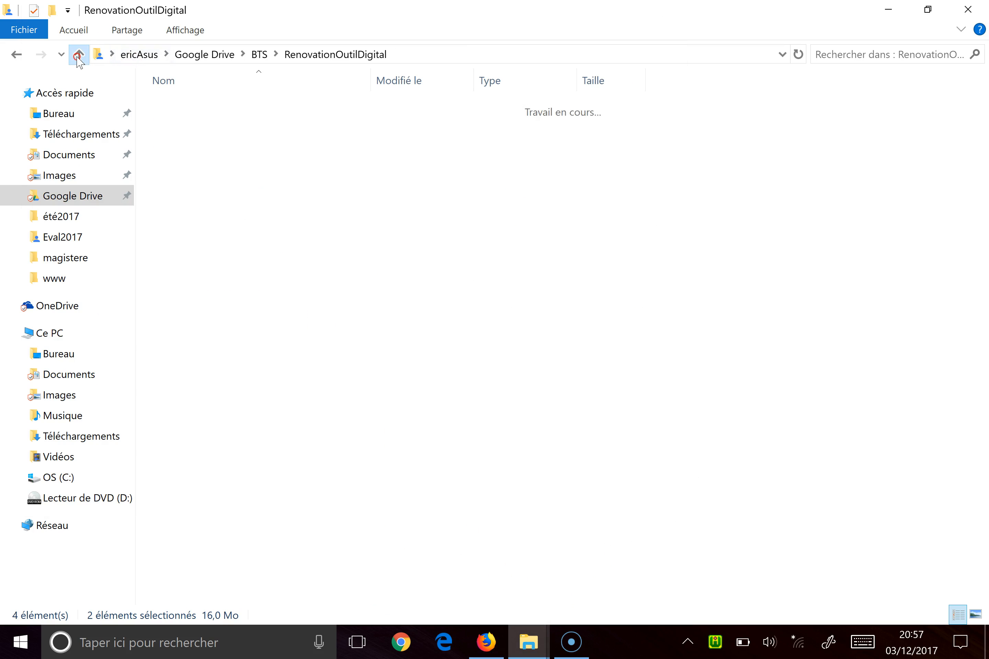
{"action": "double_click", "coordinate": [184, 107]}
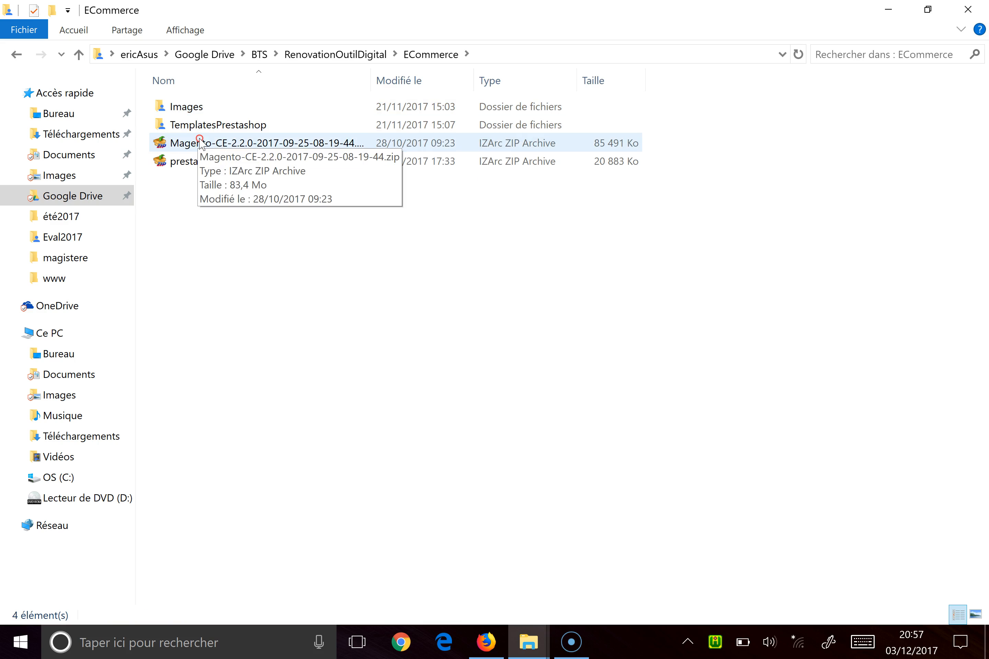
{"action": "left_click", "coordinate": [200, 143]}
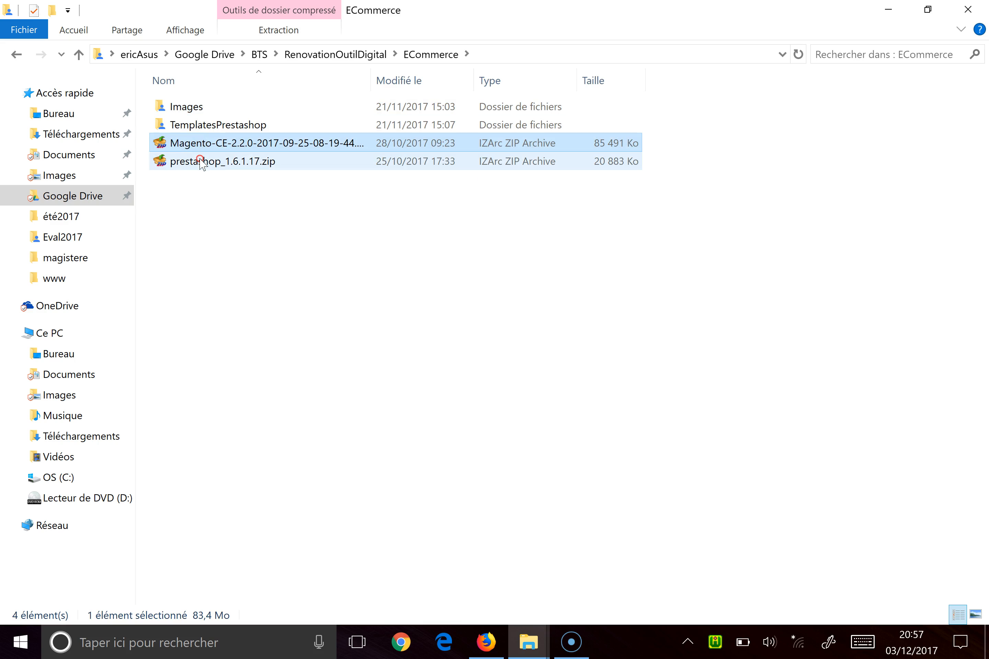
{"action": "left_click", "coordinate": [201, 162], "text": "ctrl"}
{"action": "right_click", "coordinate": [262, 165]}
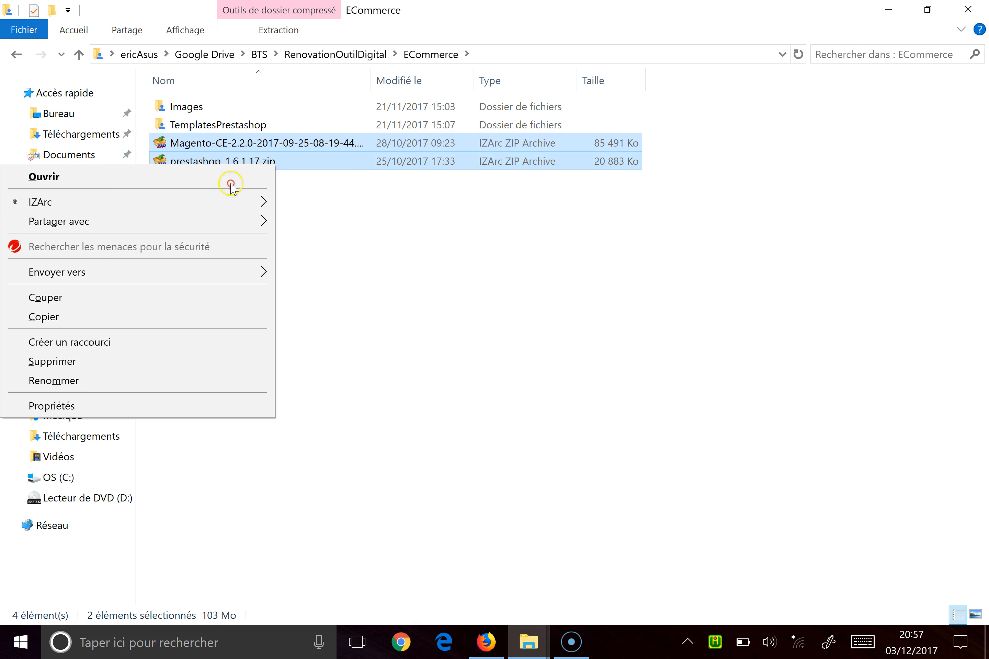
{"action": "left_click", "coordinate": [166, 314]}
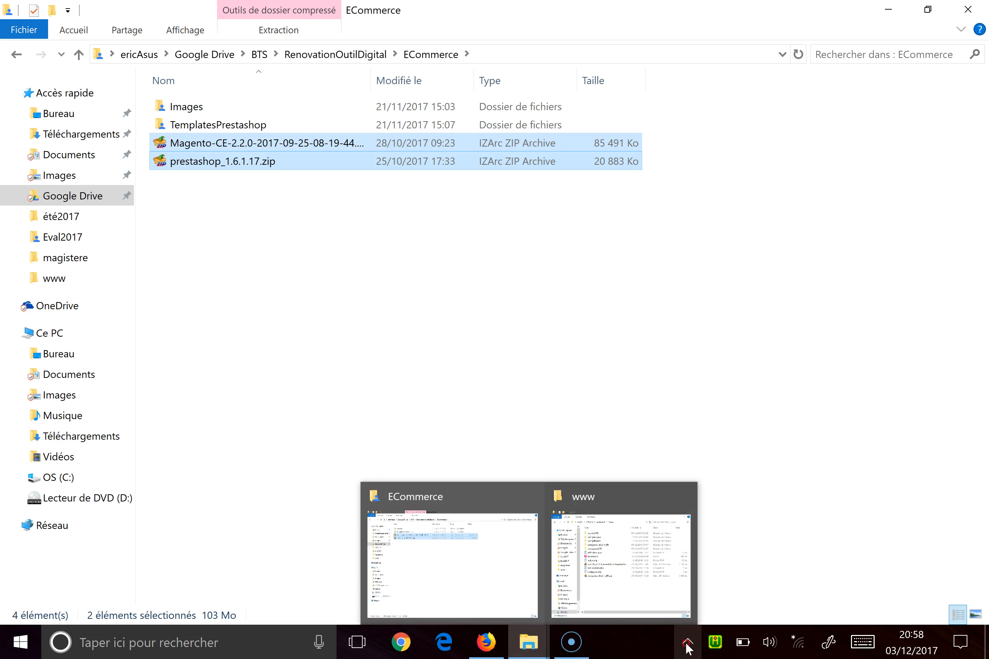
Return to the www window and paste the copied Magento and PrestaShop archives there
{"action": "mouse_move", "coordinate": [537, 645]}
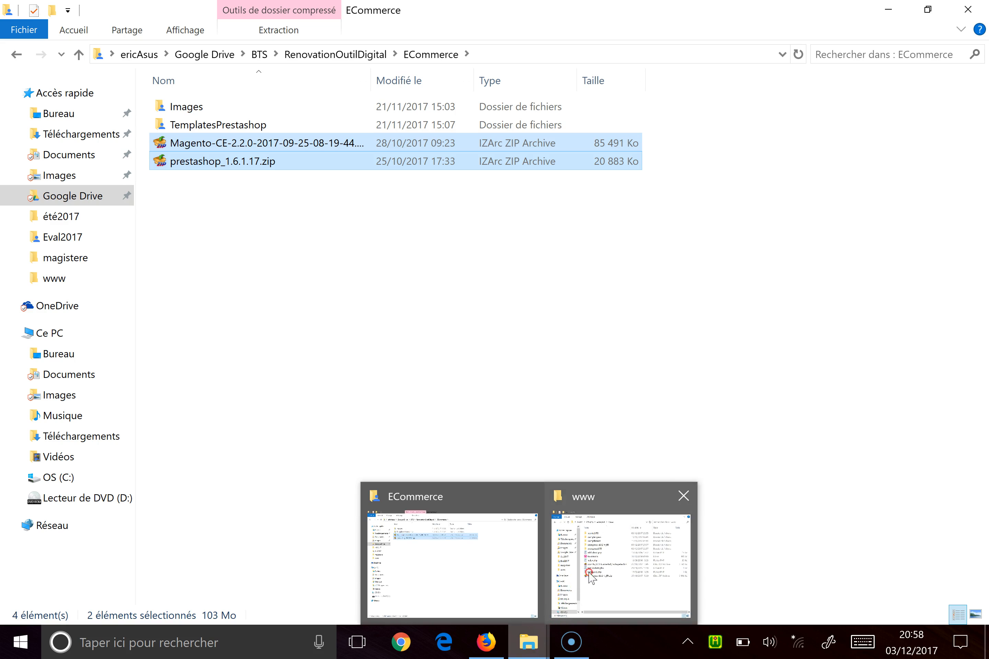
{"action": "left_click", "coordinate": [576, 553]}
{"action": "right_click", "coordinate": [412, 406]}
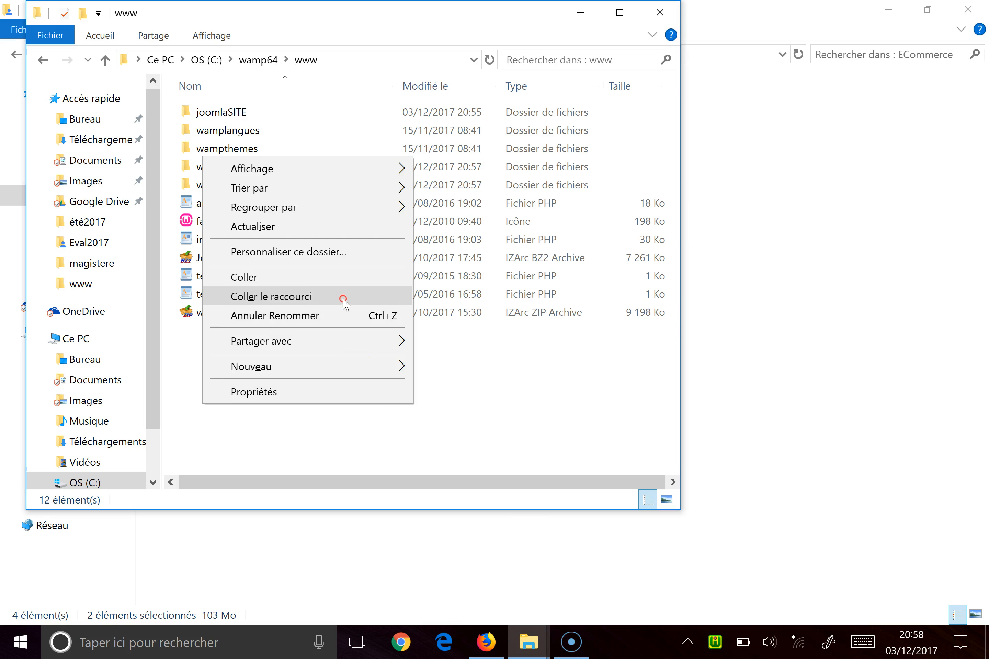
{"action": "left_click", "coordinate": [346, 277]}
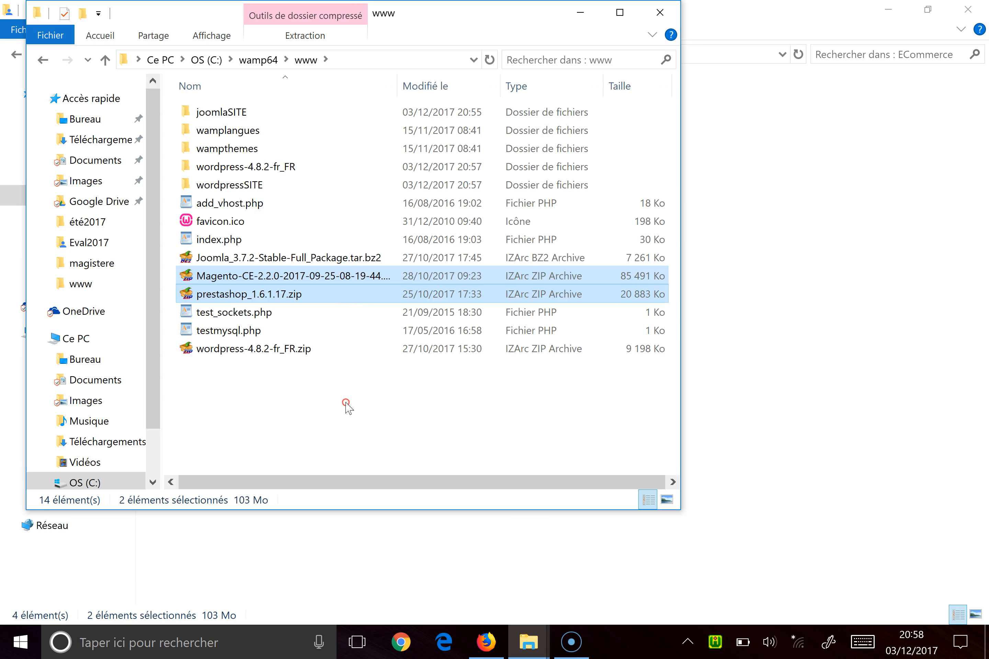
{"action": "left_click", "coordinate": [294, 297]}
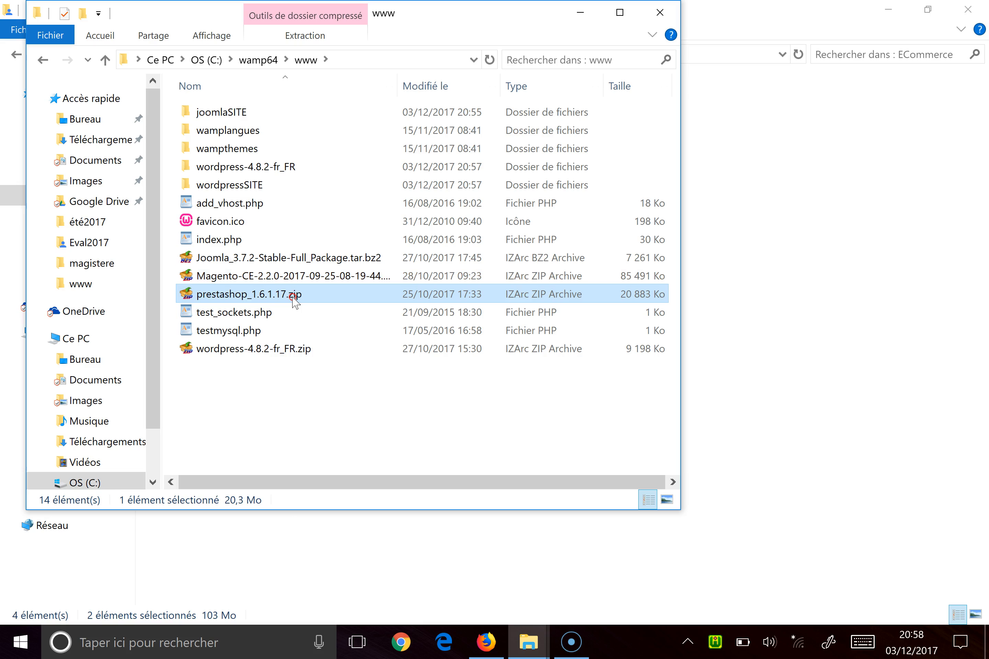
{"action": "right_click", "coordinate": [293, 296]}
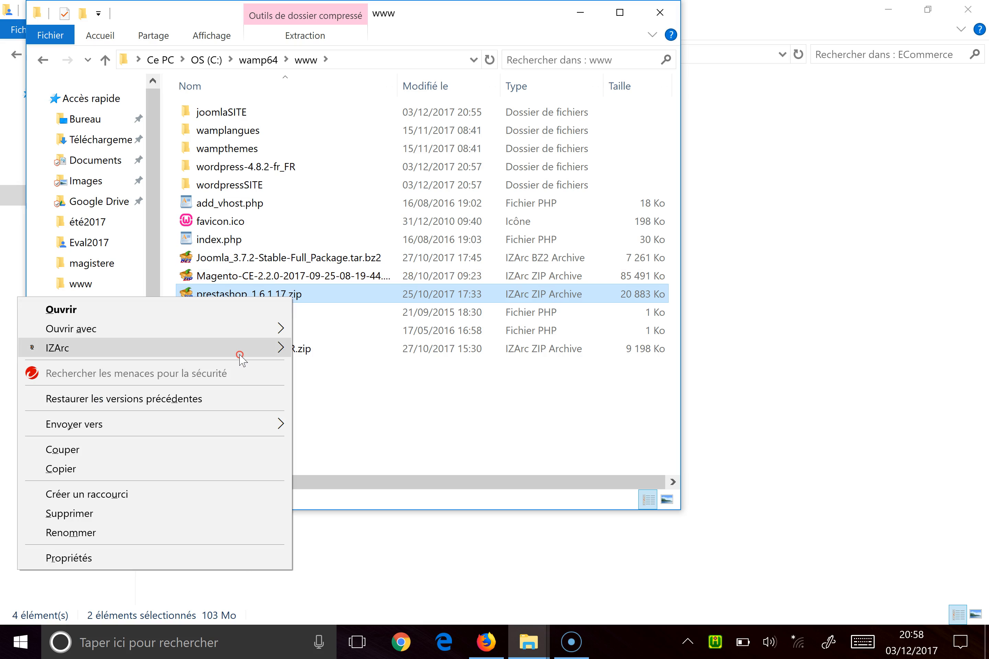
{"action": "mouse_move", "coordinate": [240, 358]}
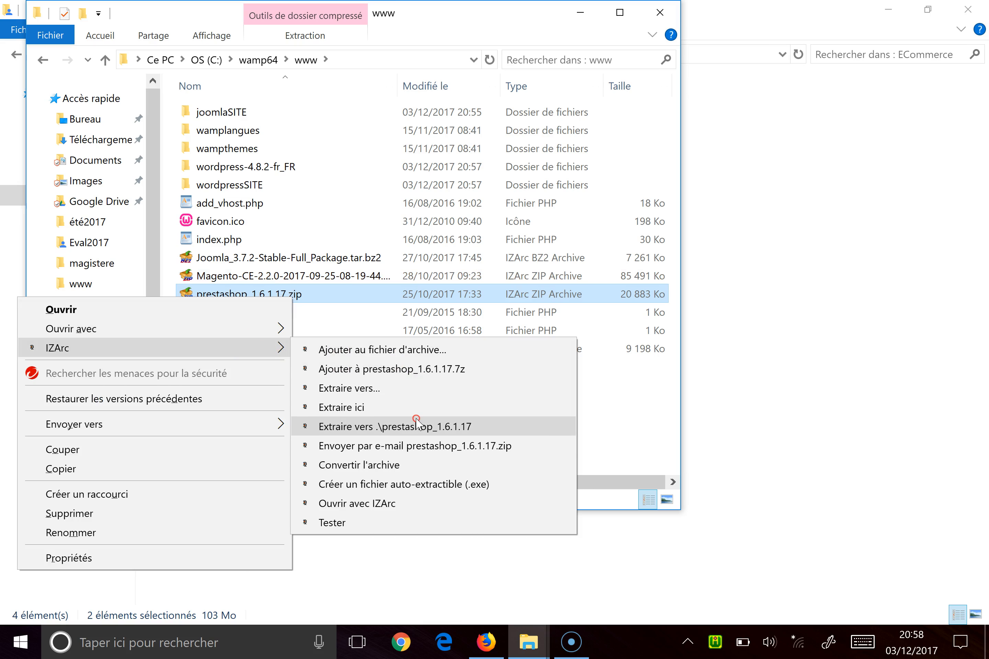
{"action": "left_click", "coordinate": [419, 427]}
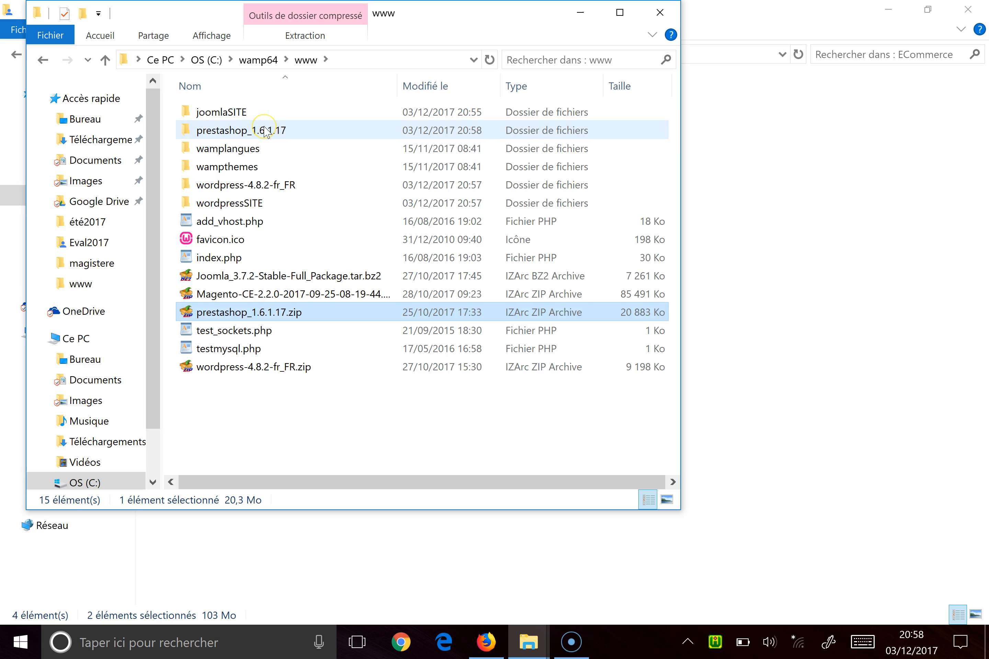
{"action": "left_click", "coordinate": [266, 131]}
{"action": "double_click", "coordinate": [266, 131]}
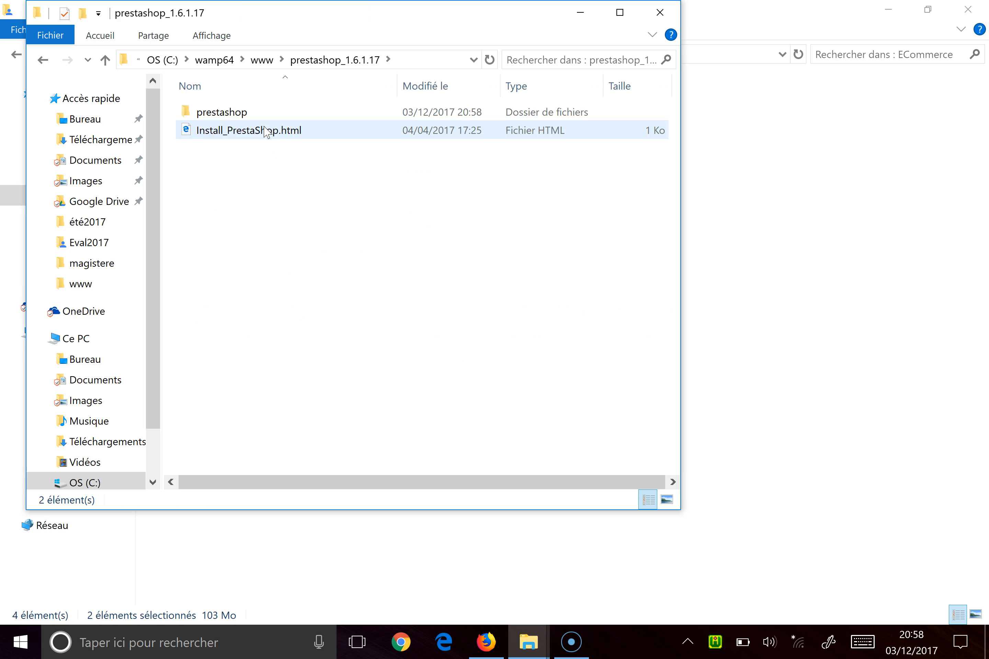
{"action": "left_click", "coordinate": [235, 121]}
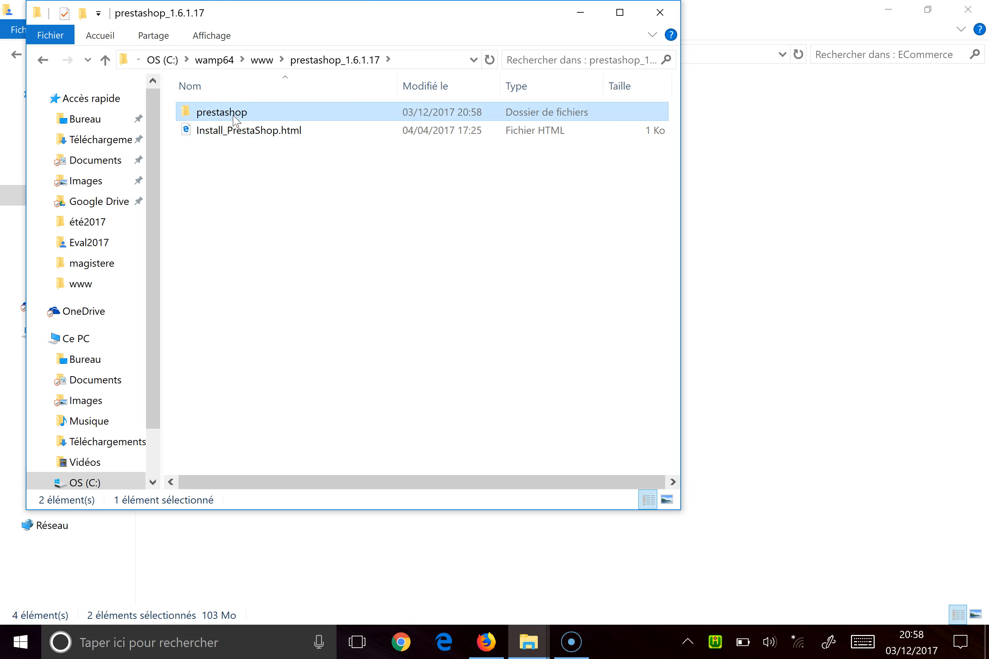
{"action": "right_click", "coordinate": [235, 121]}
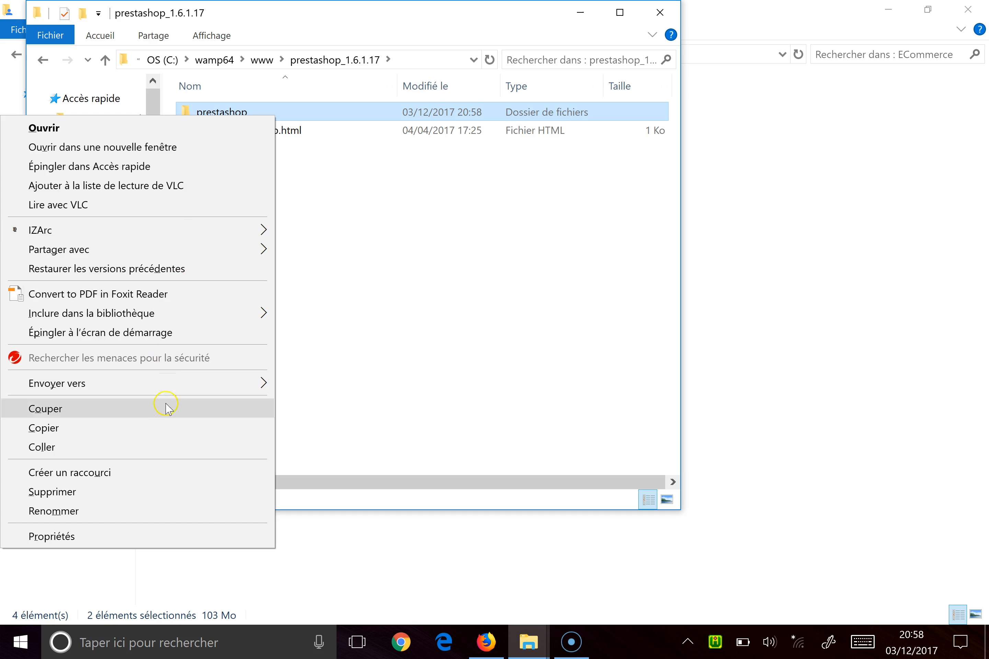
{"action": "left_click", "coordinate": [161, 430]}
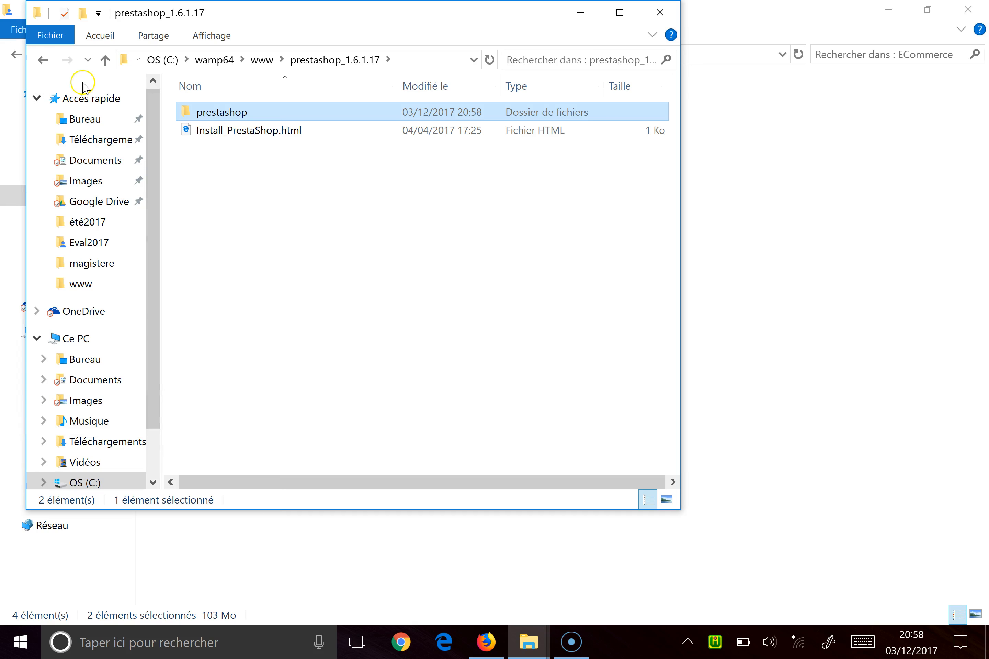
{"action": "left_click", "coordinate": [104, 61]}
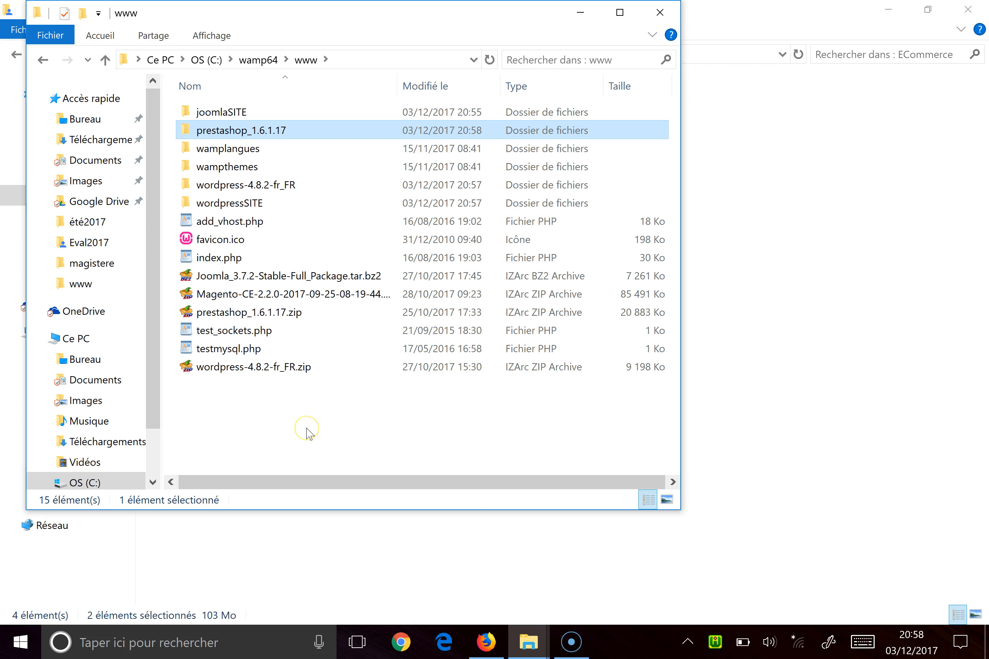
{"action": "right_click", "coordinate": [308, 429]}
{"action": "left_click", "coordinate": [246, 302]}
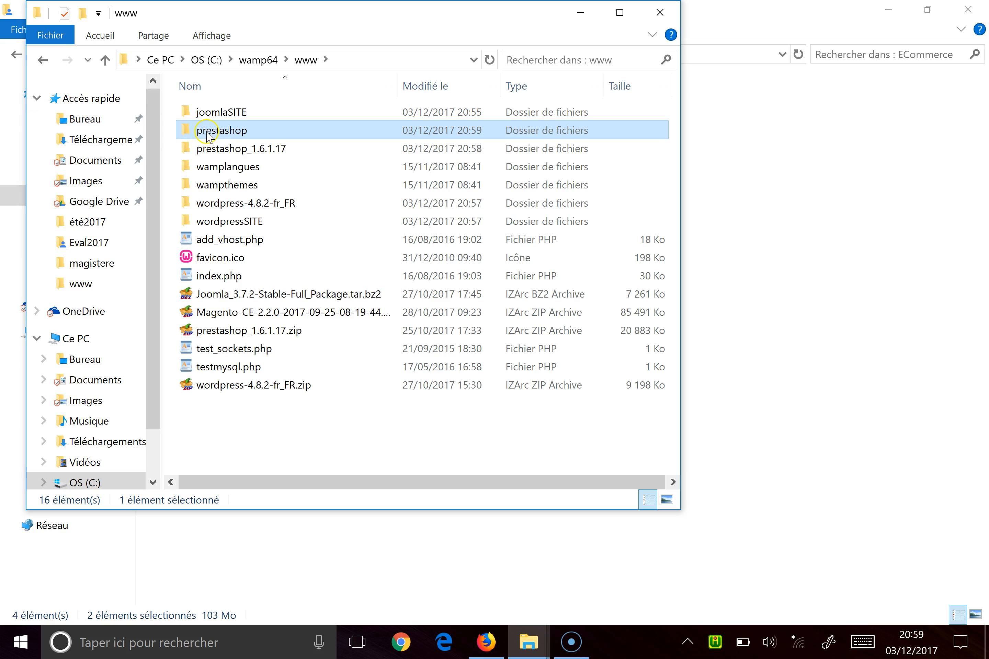
Rename the prestashop folder in www to prestashopSITE
{"action": "right_click", "coordinate": [208, 136]}
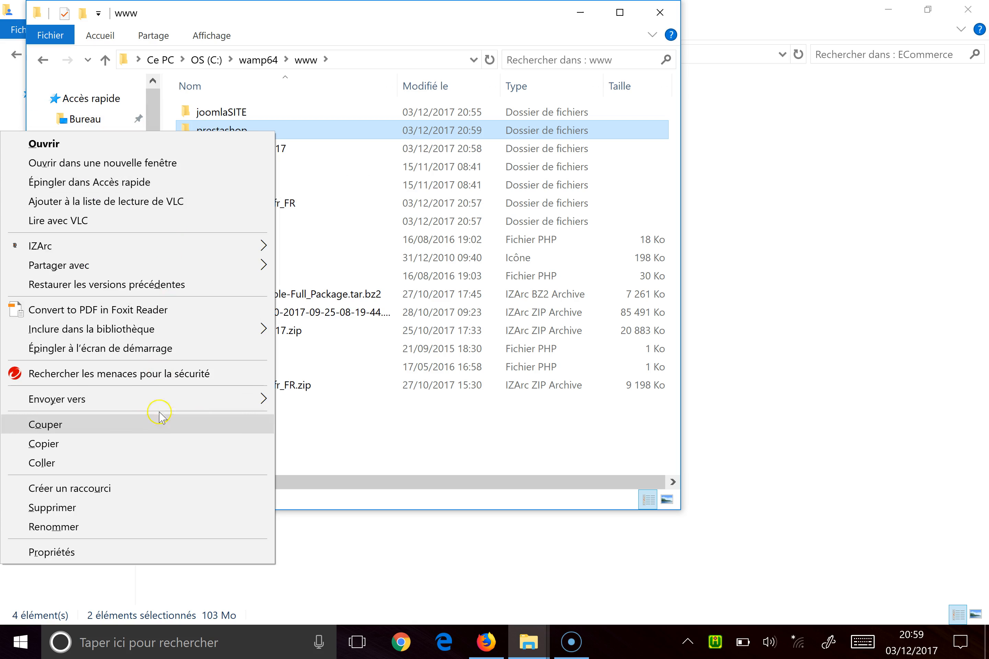
{"action": "left_click", "coordinate": [149, 533]}
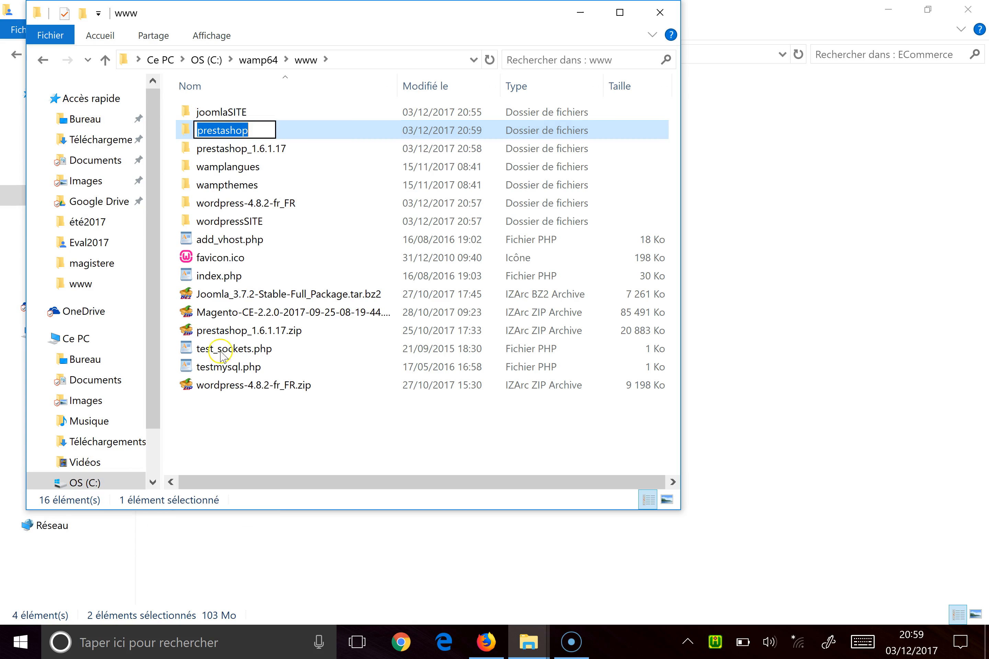
{"action": "left_click", "coordinate": [267, 129]}
{"action": "type", "text": "SITE"}
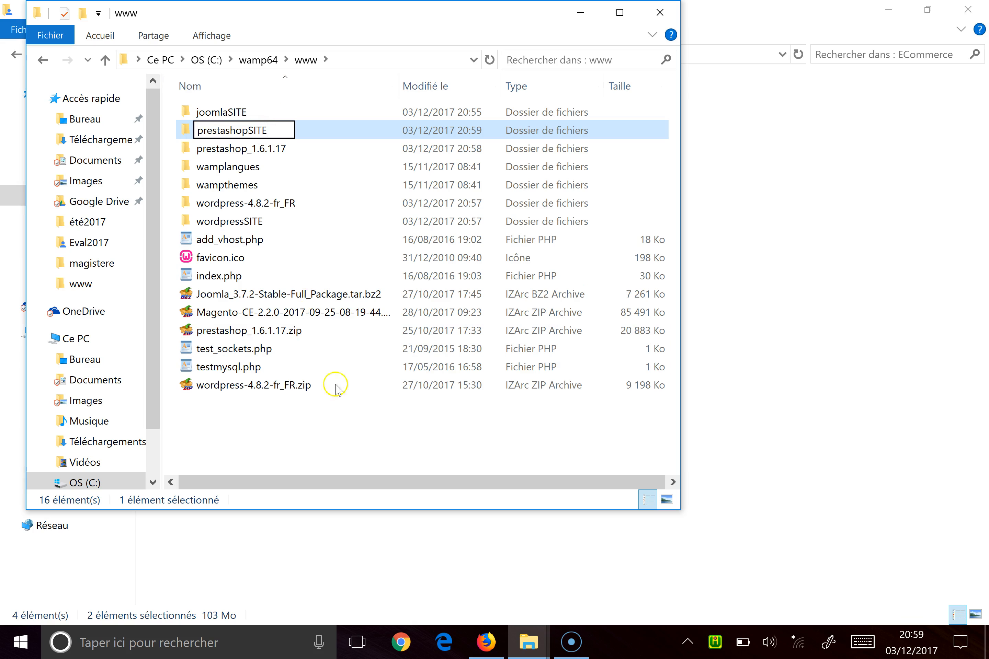
{"action": "left_click", "coordinate": [340, 411]}
{"action": "right_click", "coordinate": [316, 314]}
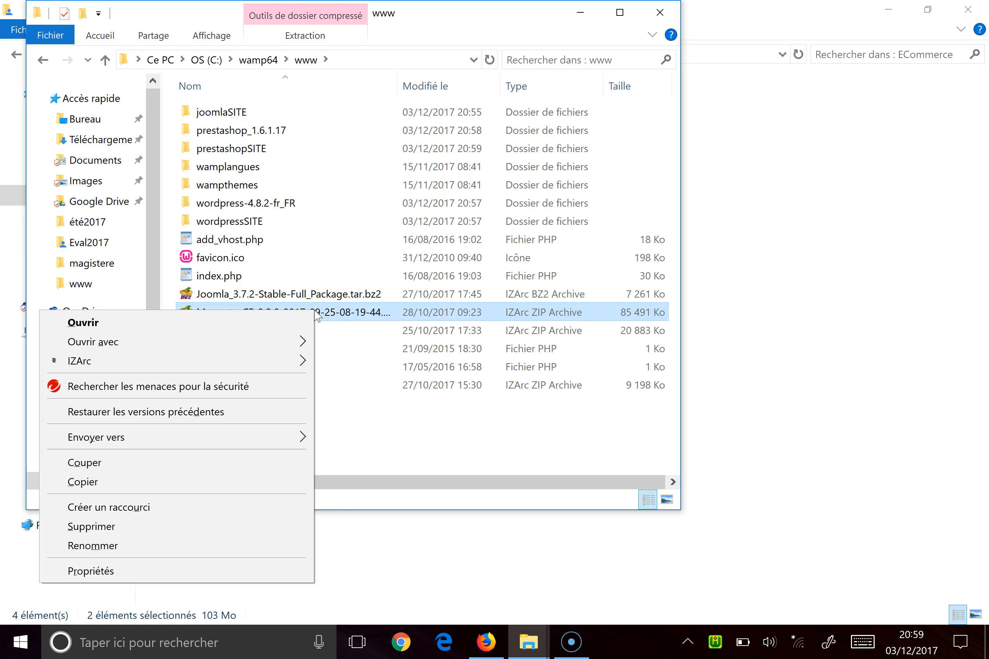
{"action": "mouse_move", "coordinate": [268, 362]}
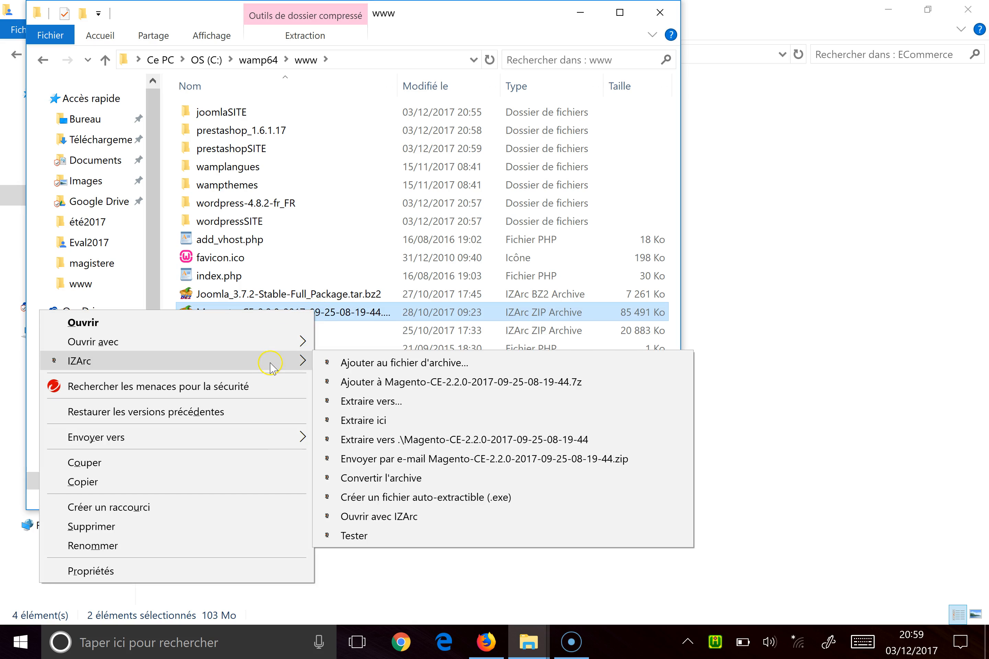
{"action": "left_click", "coordinate": [433, 440]}
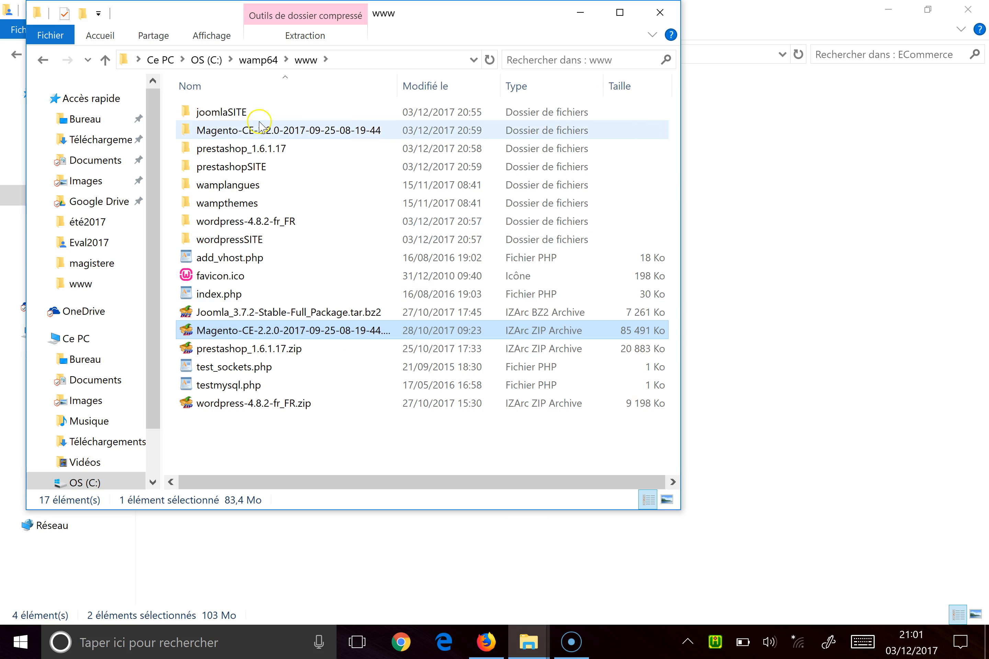
{"action": "double_click", "coordinate": [258, 130]}
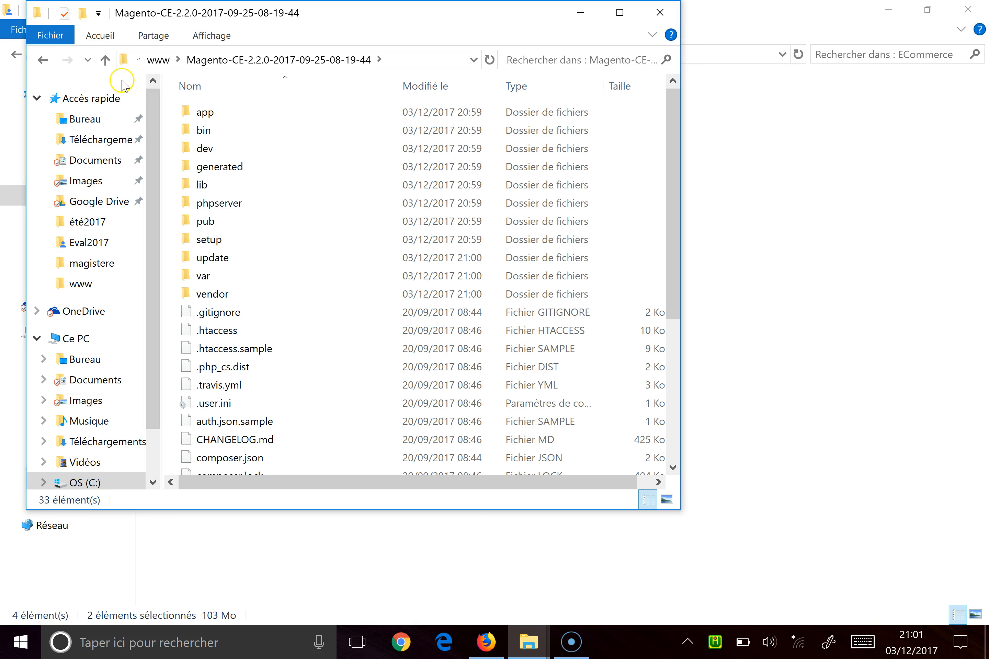
{"action": "left_click", "coordinate": [104, 59]}
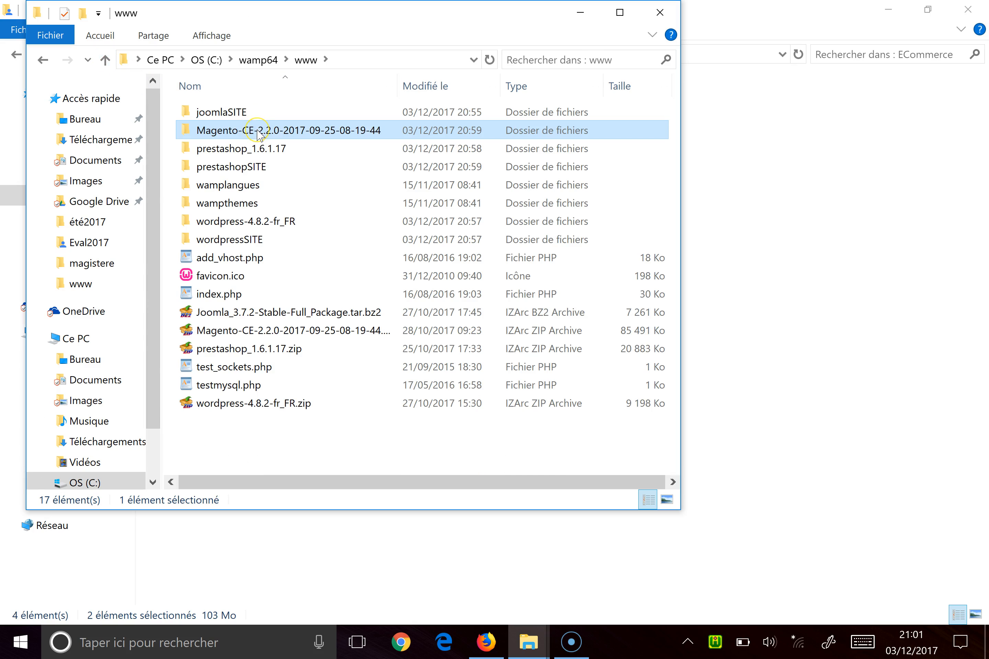
{"action": "right_click", "coordinate": [256, 130]}
{"action": "left_click", "coordinate": [180, 530]}
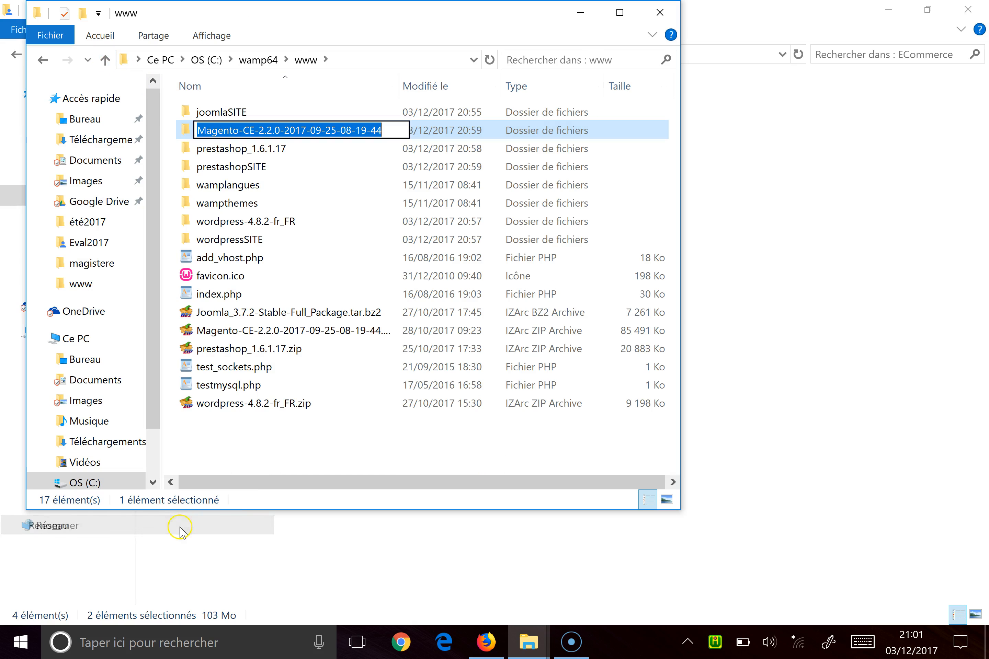
{"action": "left_click", "coordinate": [391, 134]}
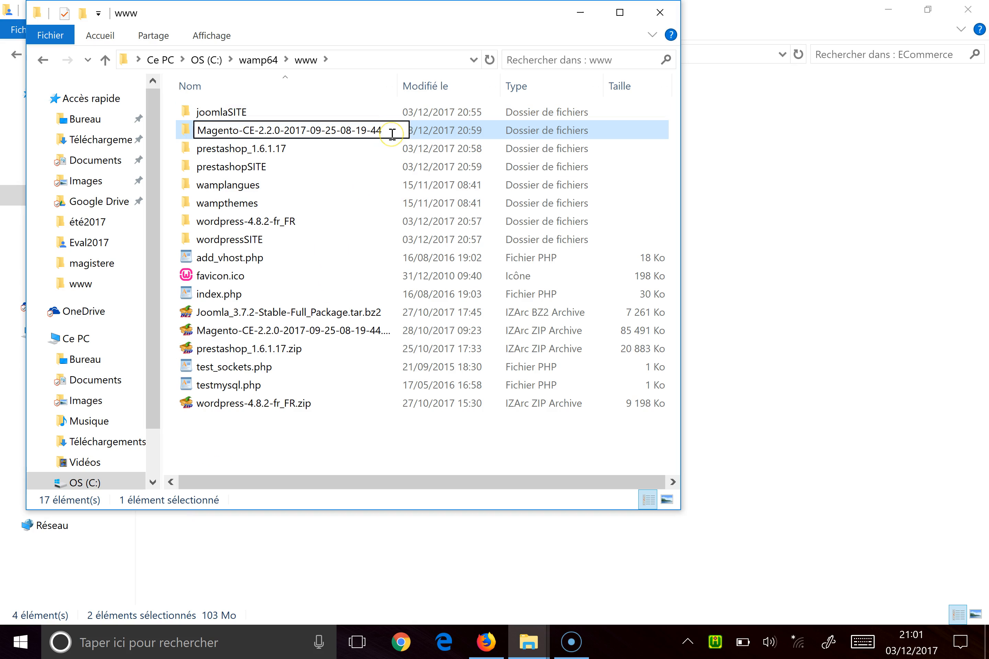
{"action": "key", "text": "BackSpace"}
{"action": "key", "text": "BackSpace"}
{"action": "key", "text": "BackSpace"}
{"action": "key", "text": "BackSpace"}
{"action": "key", "text": "BackSpace"}
{"action": "key", "text": "BackSpace"}
{"action": "key", "text": "BackSpace"}
{"action": "key", "text": "BackSpace"}
{"action": "key", "text": "BackSpace"}
{"action": "key", "text": "BackSpace"}
{"action": "key", "text": "BackSpace"}
{"action": "key", "text": "BackSpace"}
{"action": "key", "text": "BackSpace"}
{"action": "key", "text": "BackSpace"}
{"action": "key", "text": "BackSpace"}
{"action": "key", "text": "BackSpace"}
{"action": "key", "text": "BackSpace"}
{"action": "key", "text": "BackSpace"}
{"action": "key", "text": "BackSpace"}
{"action": "key", "text": "BackSpace"}
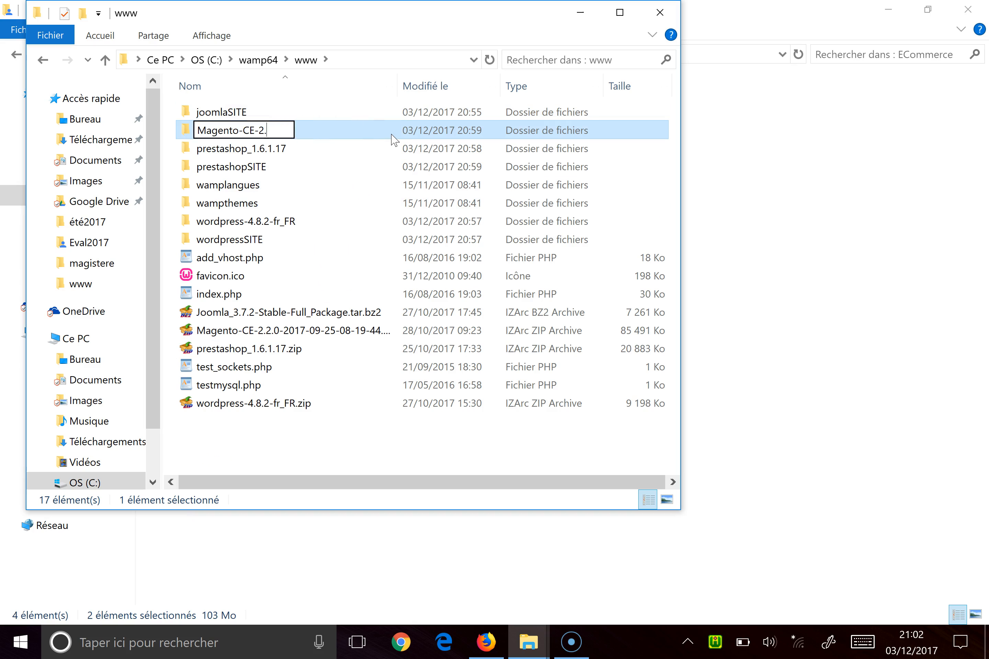
{"action": "type", "text": "SITE"}
{"action": "key", "text": "Return"}
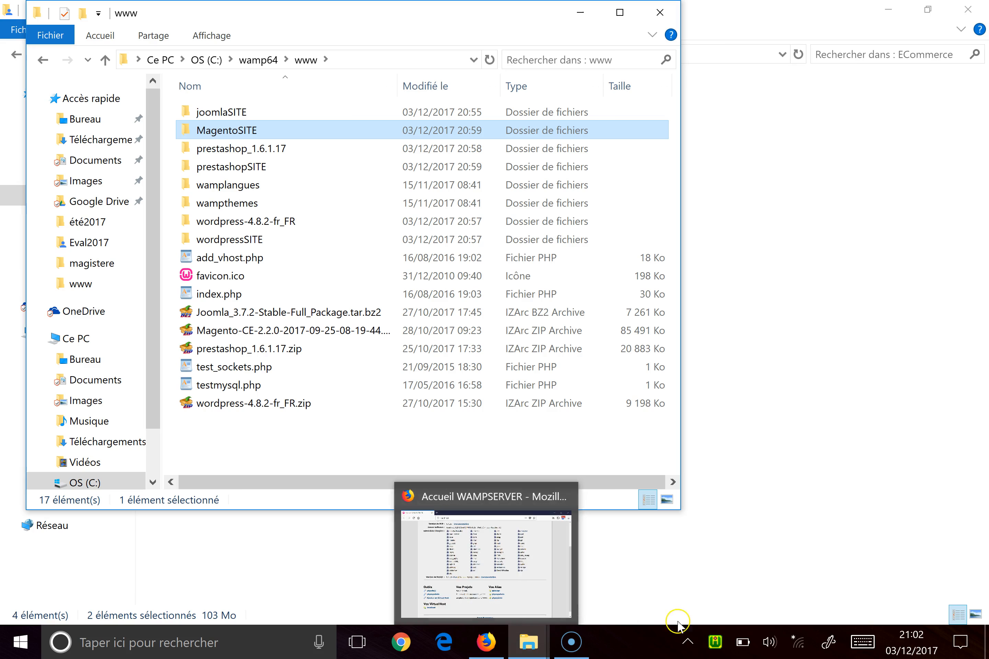
Switch to Firefox and refresh the WampServer home page to check its project list
{"action": "left_click", "coordinate": [485, 643]}
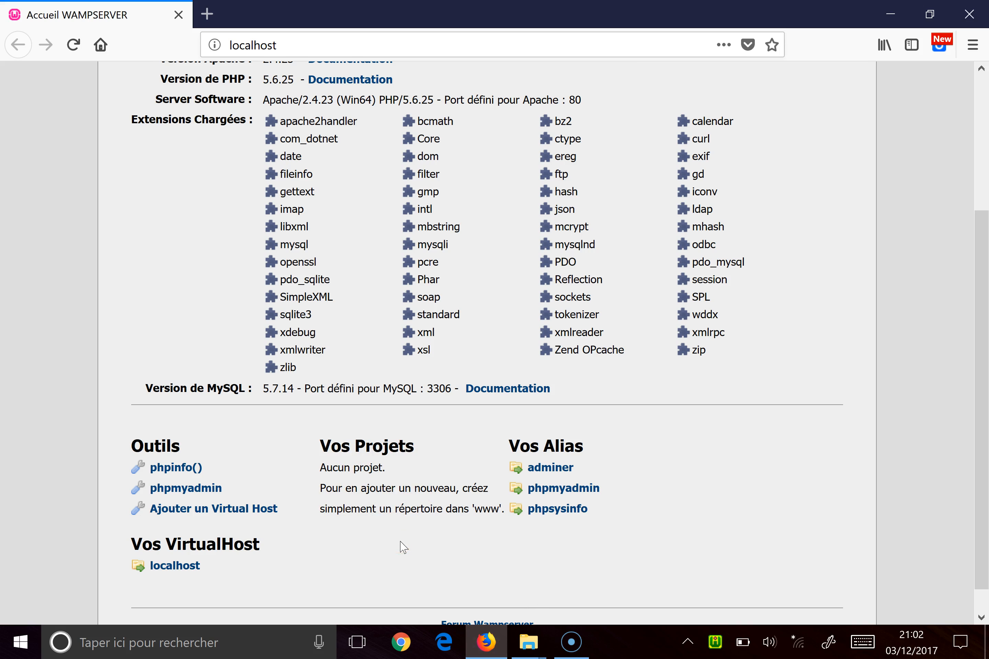
{"action": "key", "text": "F5"}
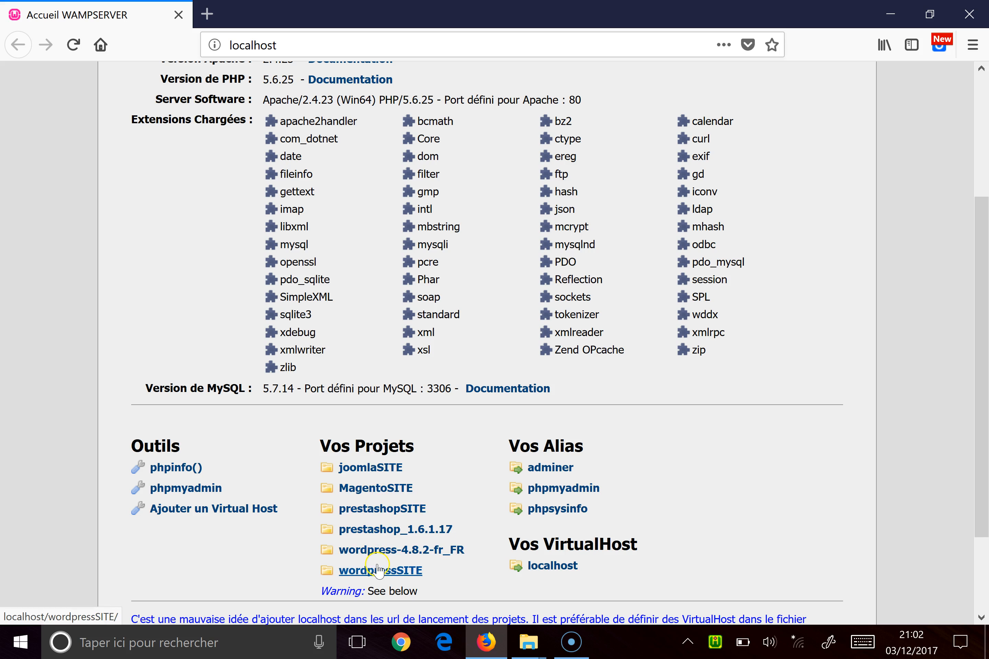
Open phpMyAdmin and log in as root with the account password
{"action": "left_click", "coordinate": [570, 489]}
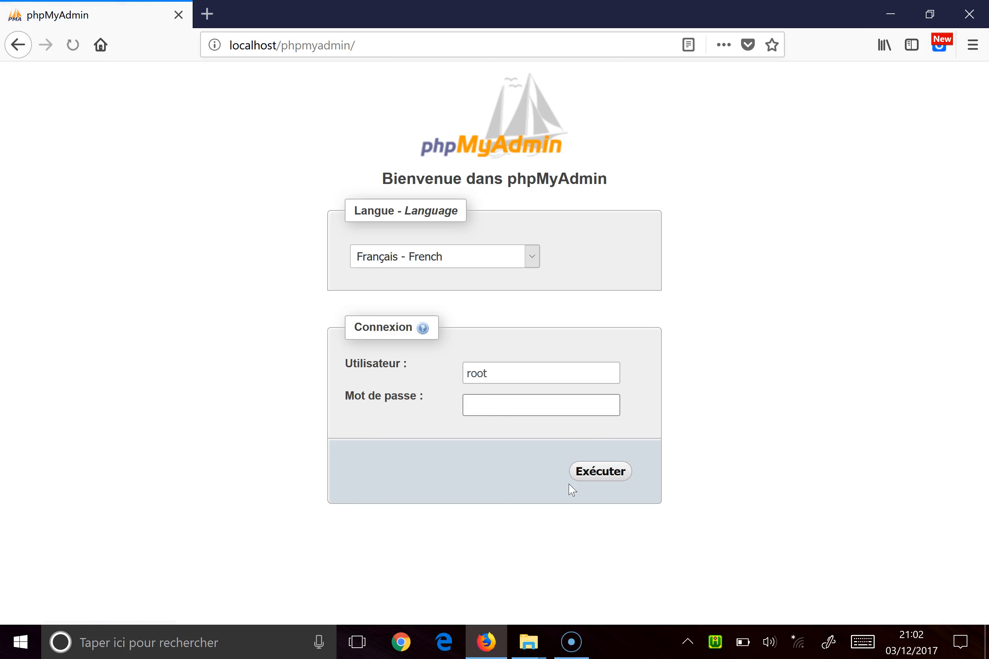
{"action": "left_click", "coordinate": [489, 409]}
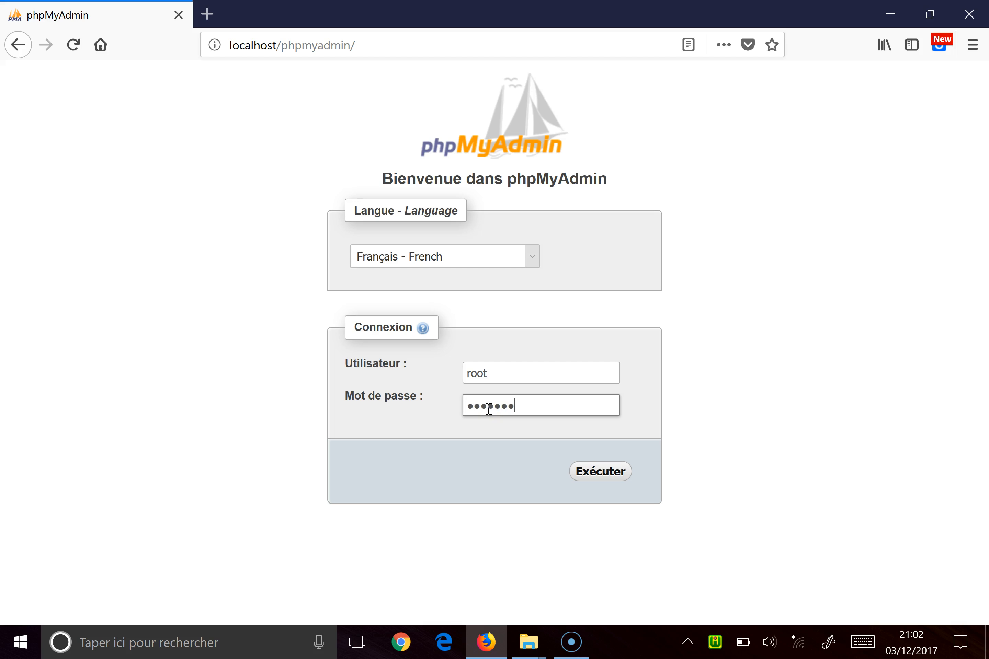
{"action": "left_click", "coordinate": [601, 473]}
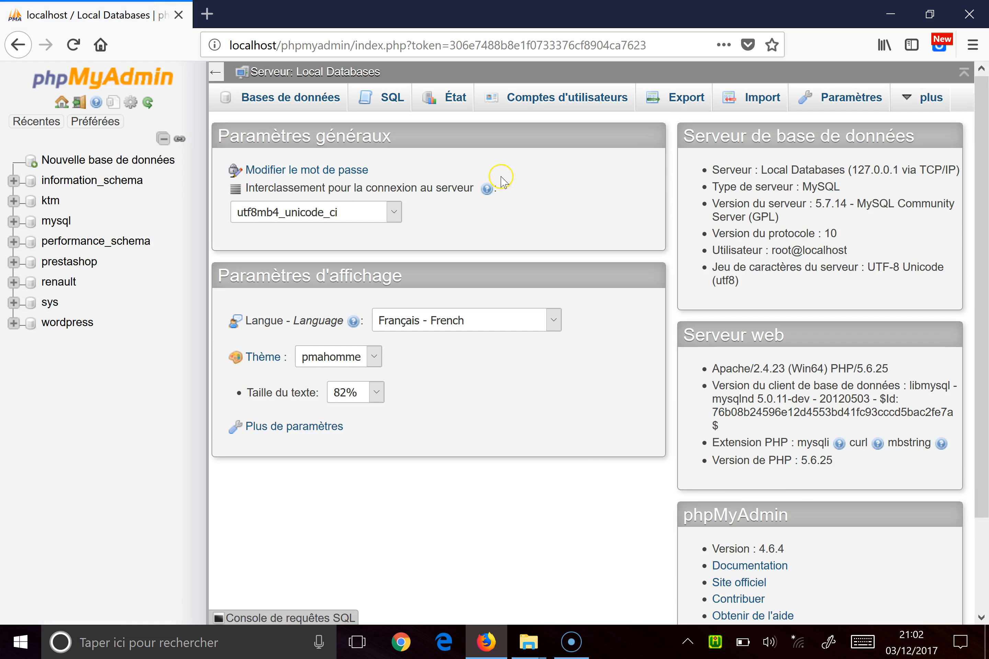
Create a new database named wordpresssite on the local server
{"action": "left_click", "coordinate": [323, 98]}
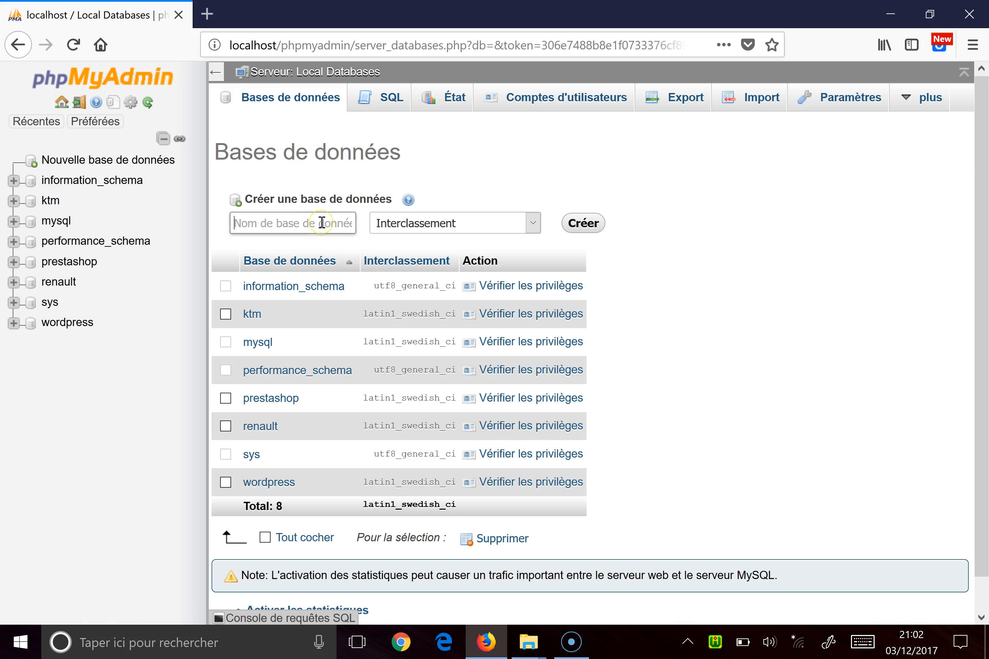
{"action": "type", "text": "wor"}
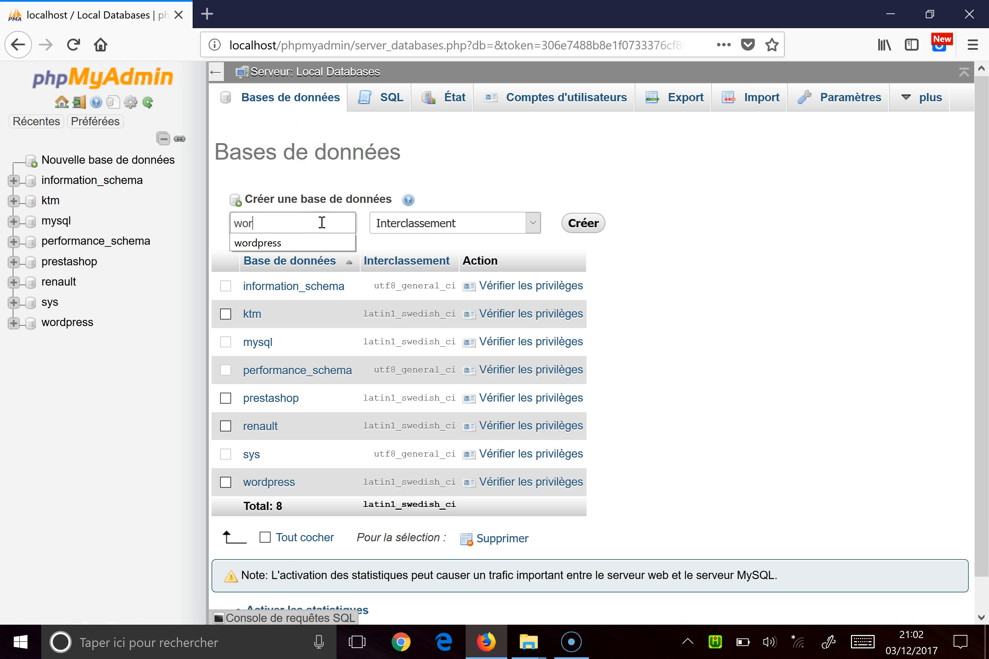
{"action": "type", "text": "dpresssite"}
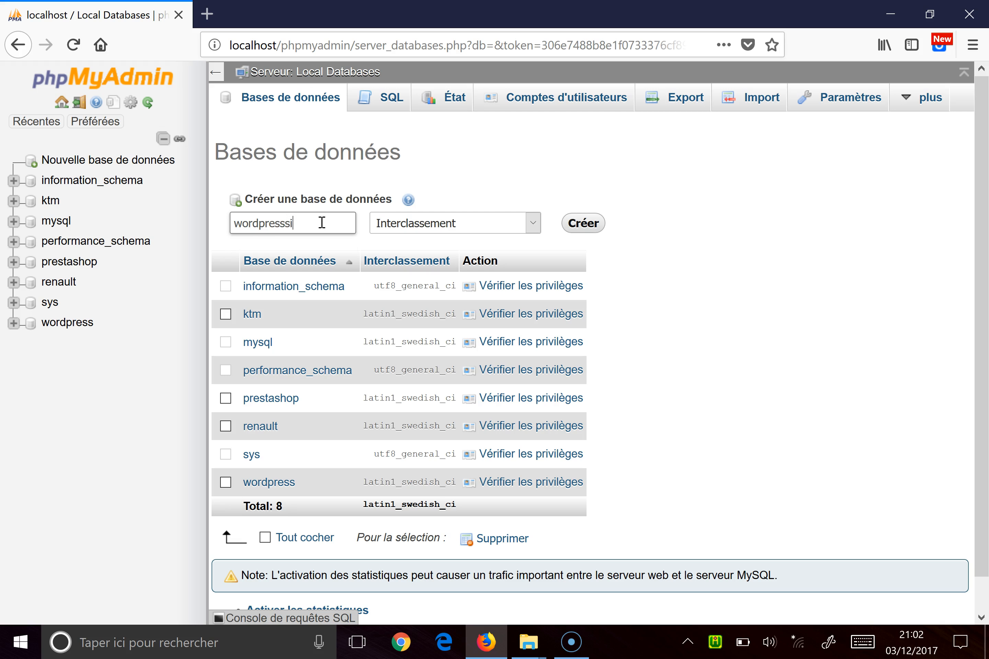
{"action": "left_click", "coordinate": [587, 223]}
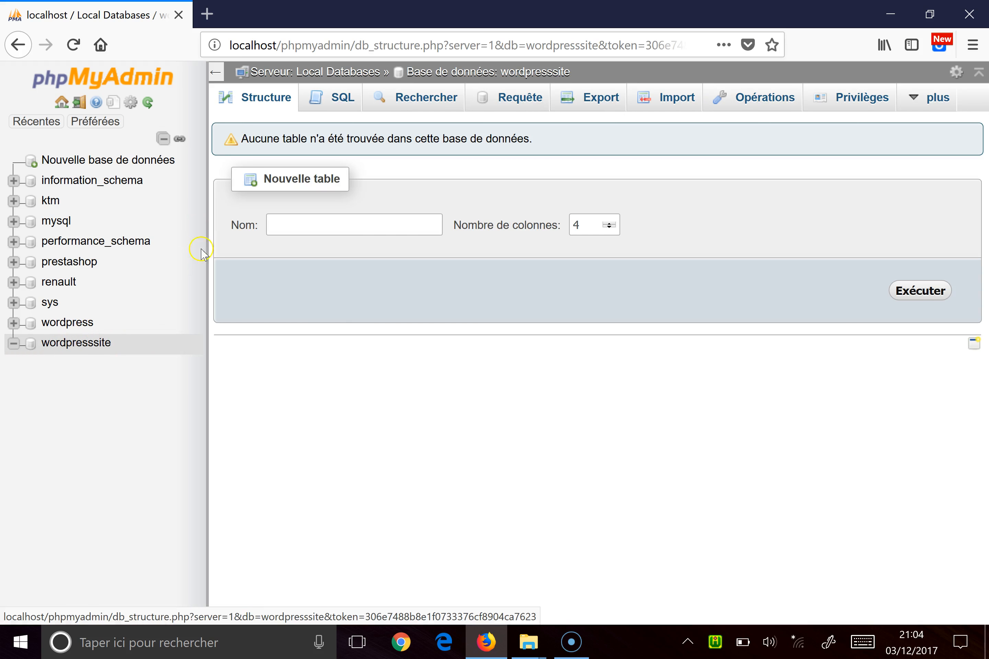
Go back to the server's database list and create a database named magentosite
{"action": "left_click", "coordinate": [330, 75]}
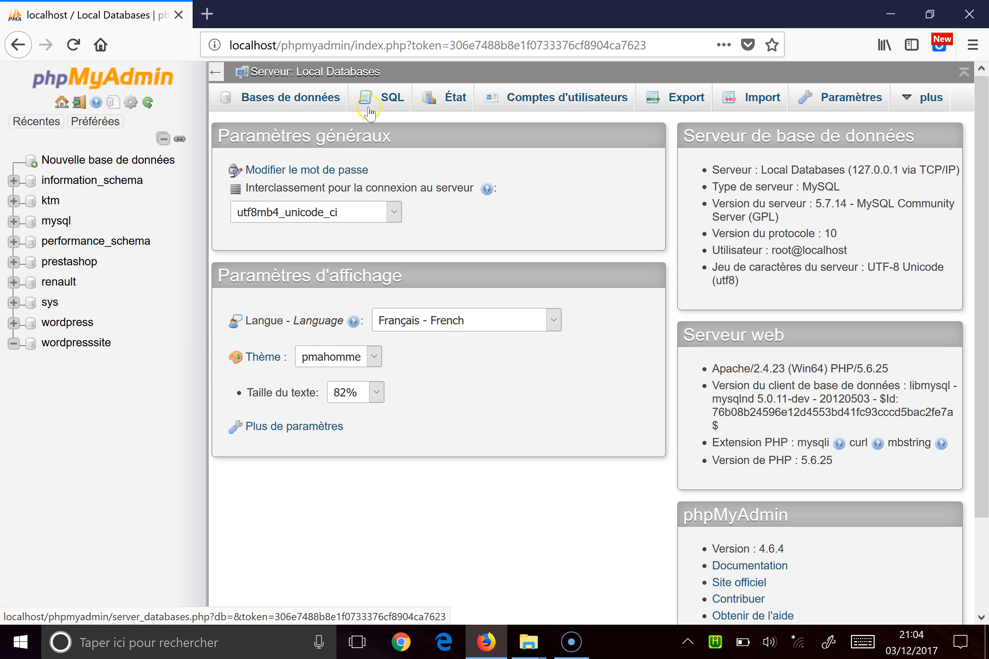
{"action": "left_click", "coordinate": [301, 110]}
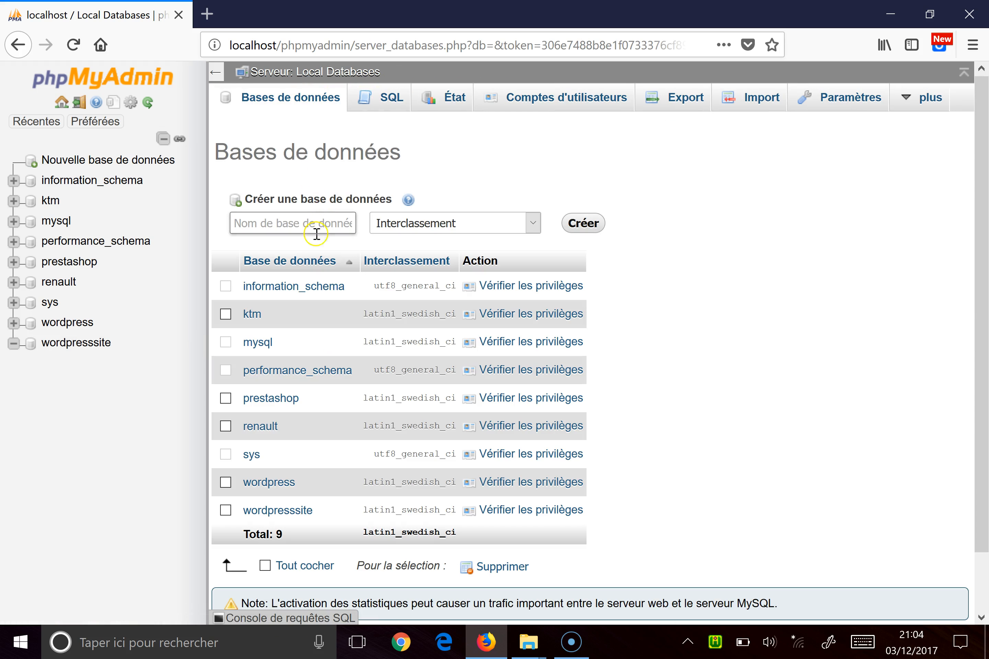
{"action": "type", "text": "magen"}
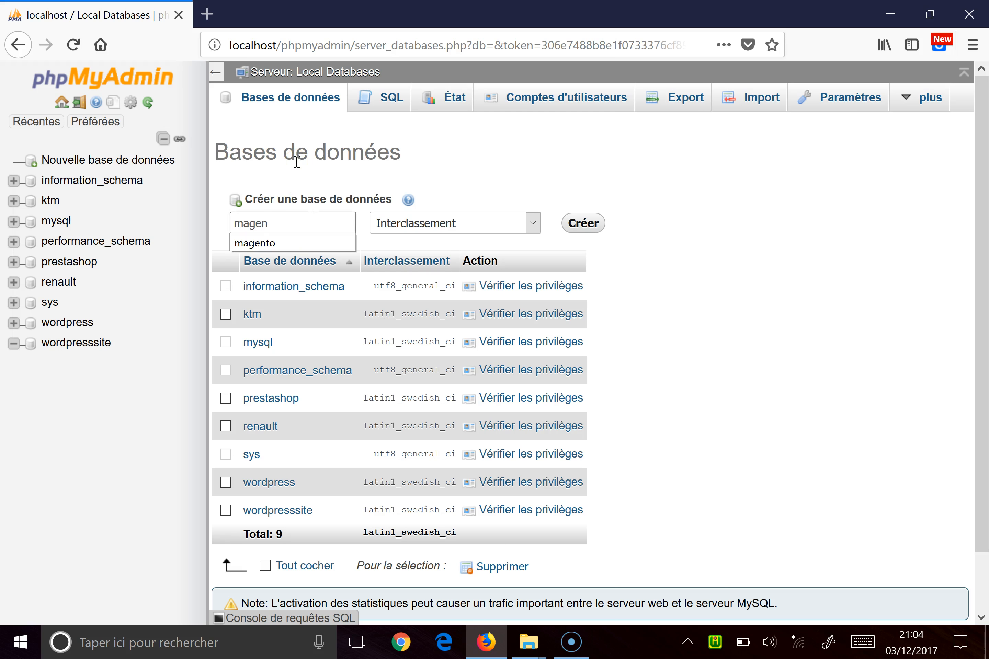
{"action": "type", "text": "tosite"}
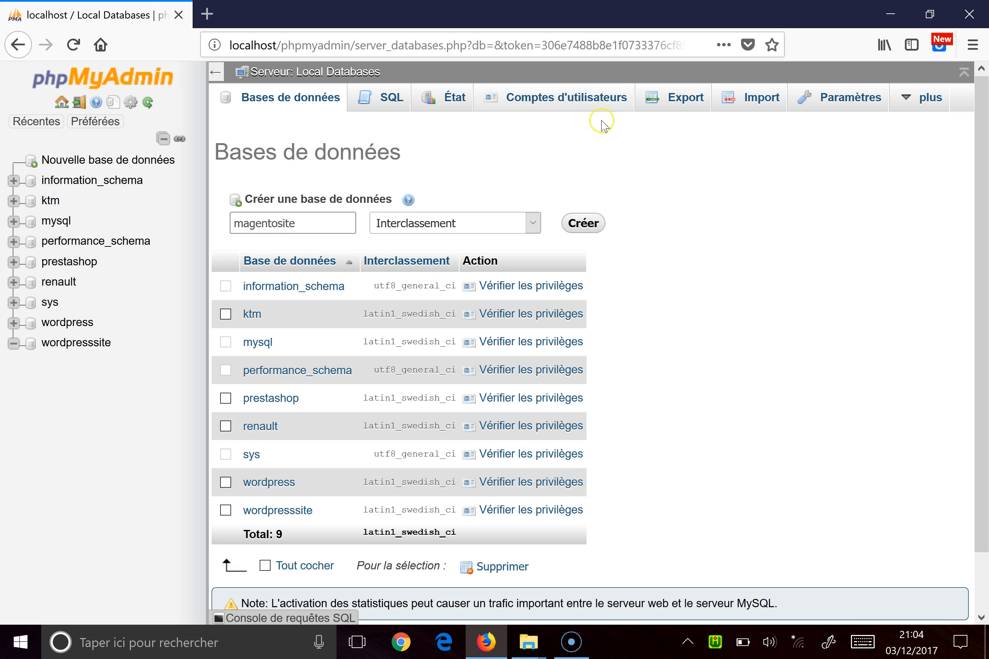
{"action": "left_click", "coordinate": [585, 223]}
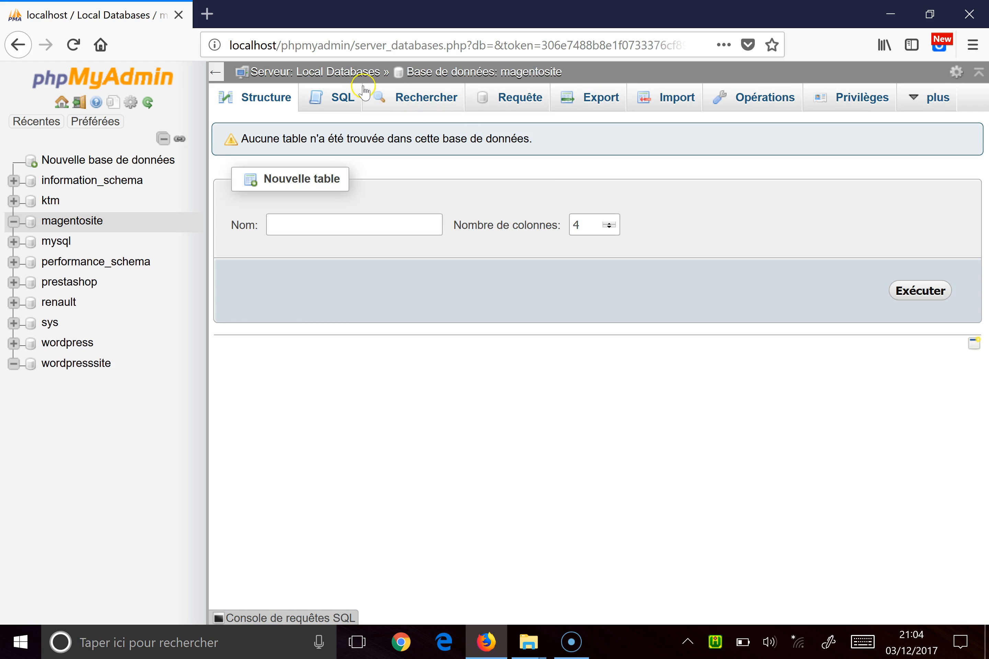
Return to the server's database list and create a database named prestashopsite
{"action": "left_click", "coordinate": [347, 74]}
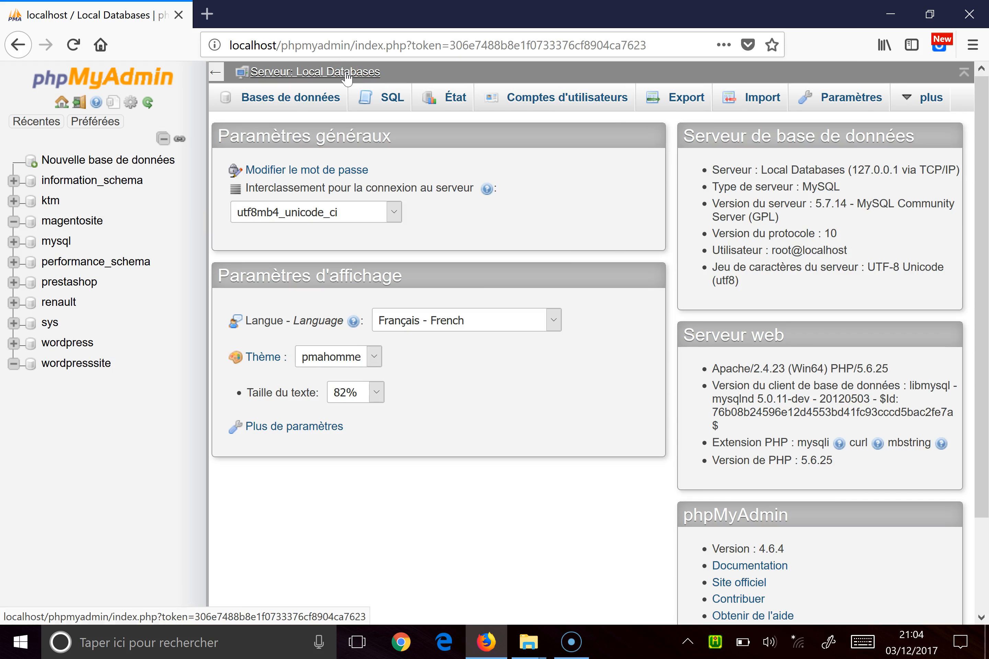
{"action": "left_click", "coordinate": [304, 102]}
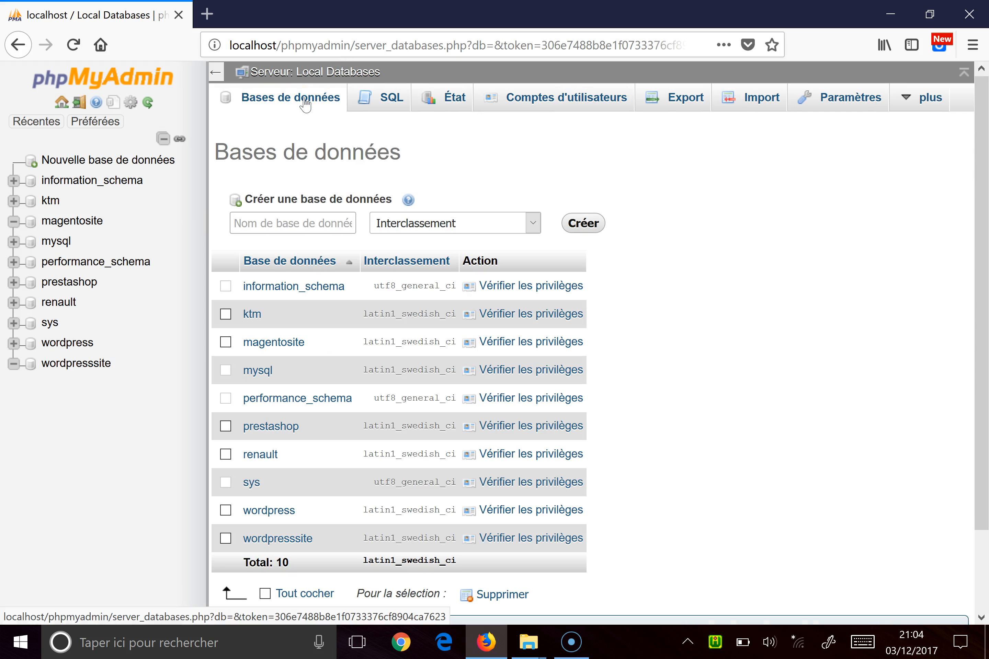
{"action": "left_click", "coordinate": [308, 224]}
{"action": "type", "text": "p"}
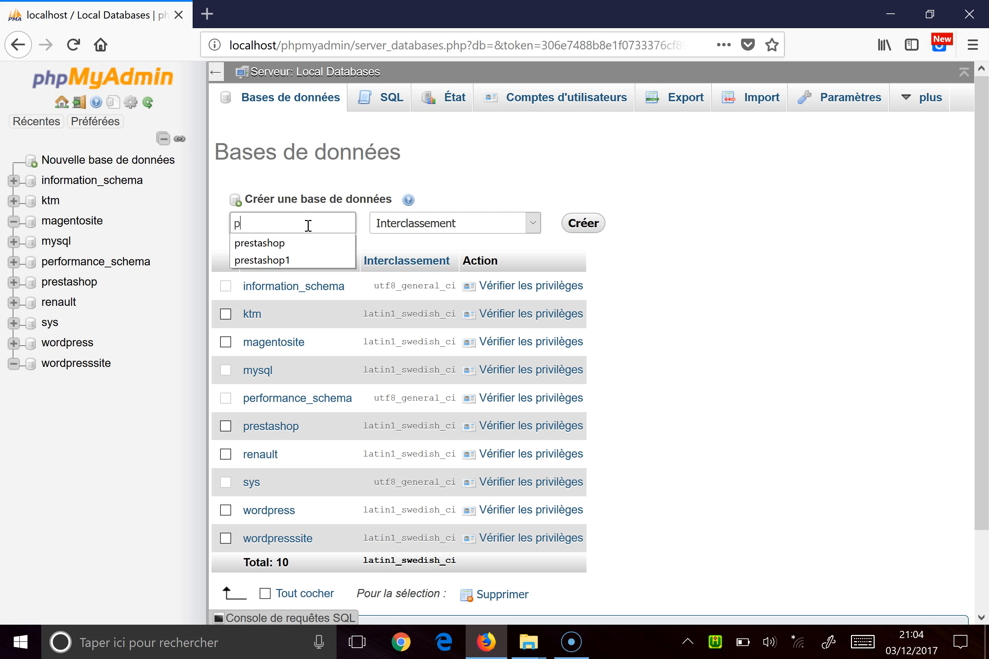
{"action": "type", "text": "restashopsite"}
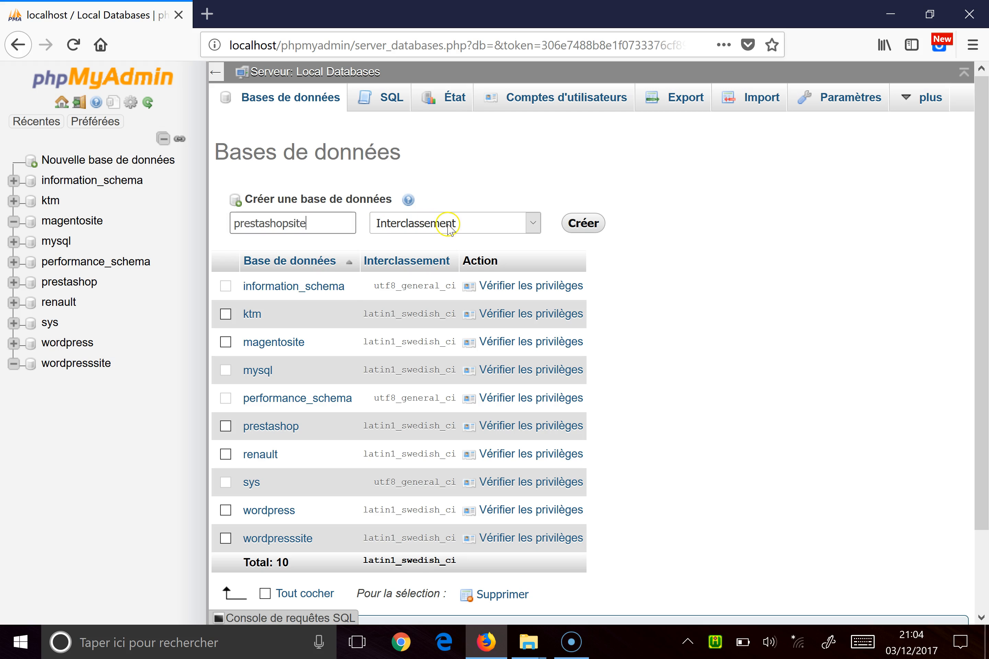
{"action": "left_click", "coordinate": [581, 226]}
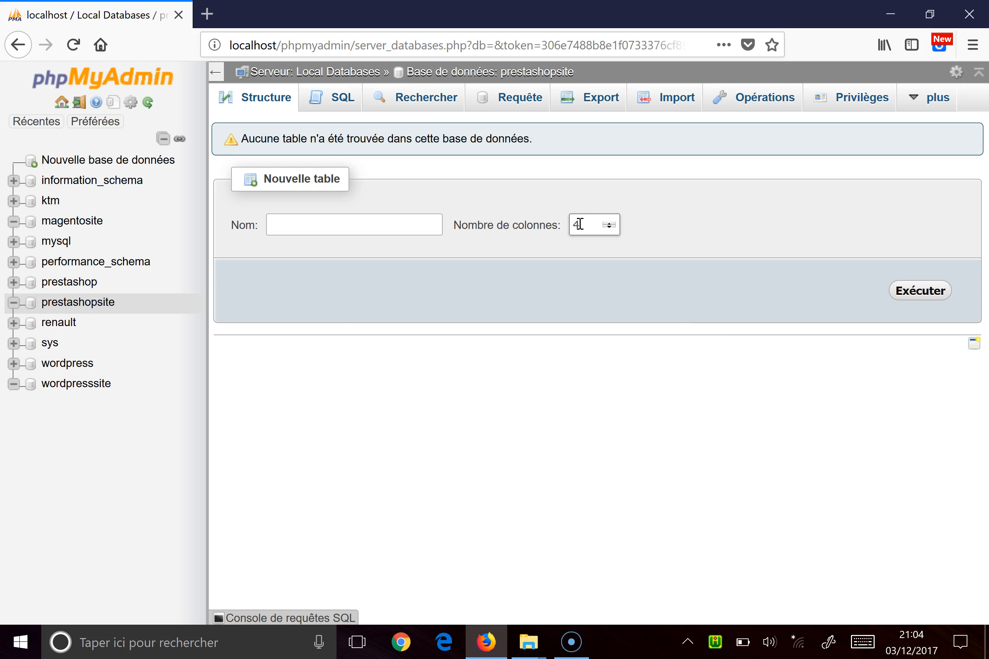
Return to the server's database list and create a database named joomlasite
{"action": "left_click", "coordinate": [277, 73]}
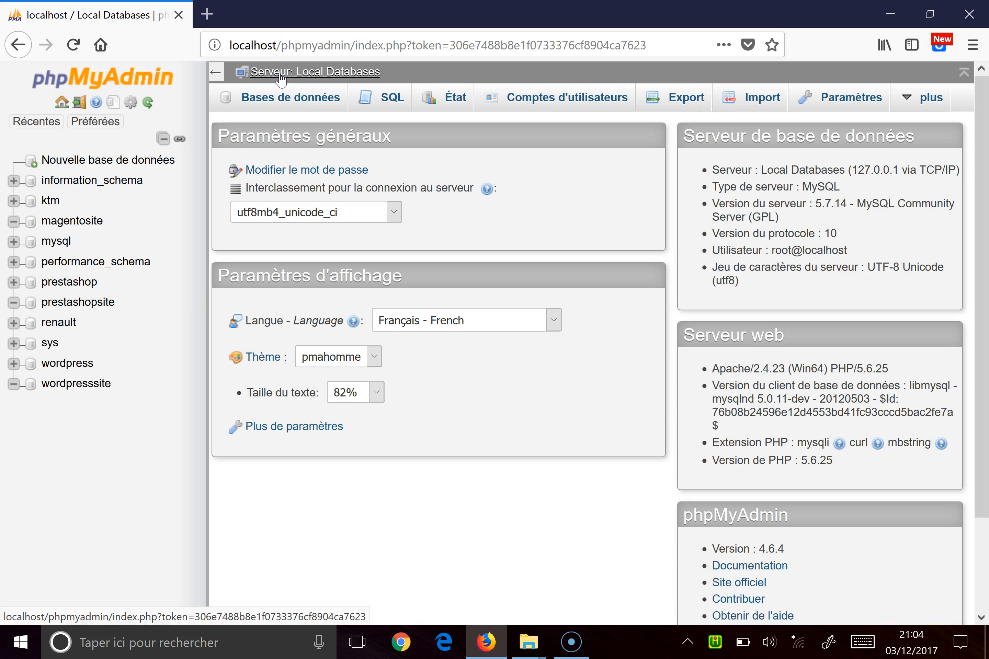
{"action": "left_click", "coordinate": [289, 102]}
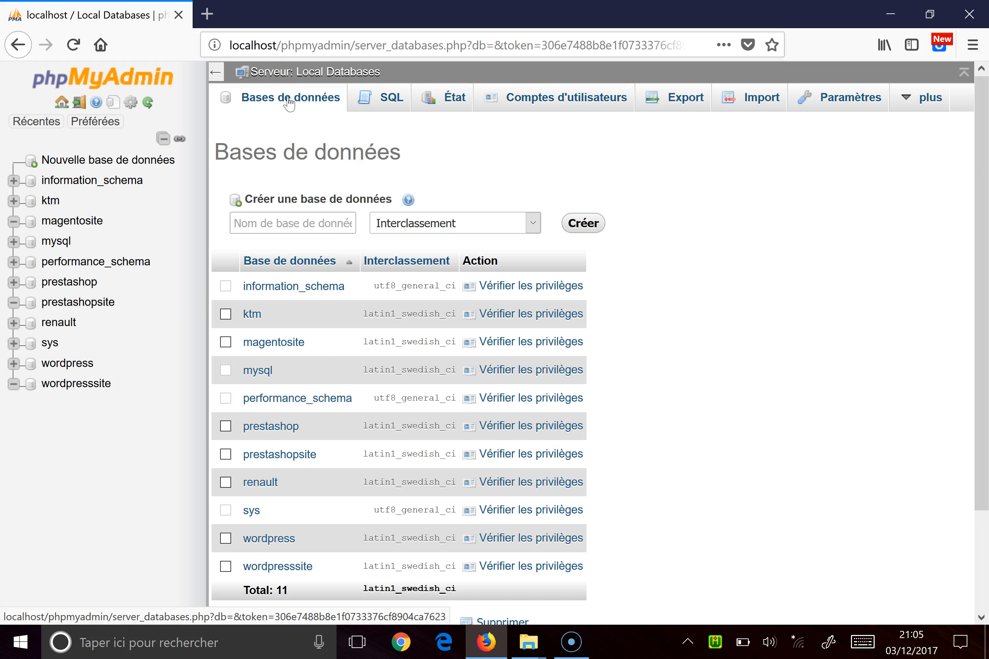
{"action": "left_click", "coordinate": [304, 222]}
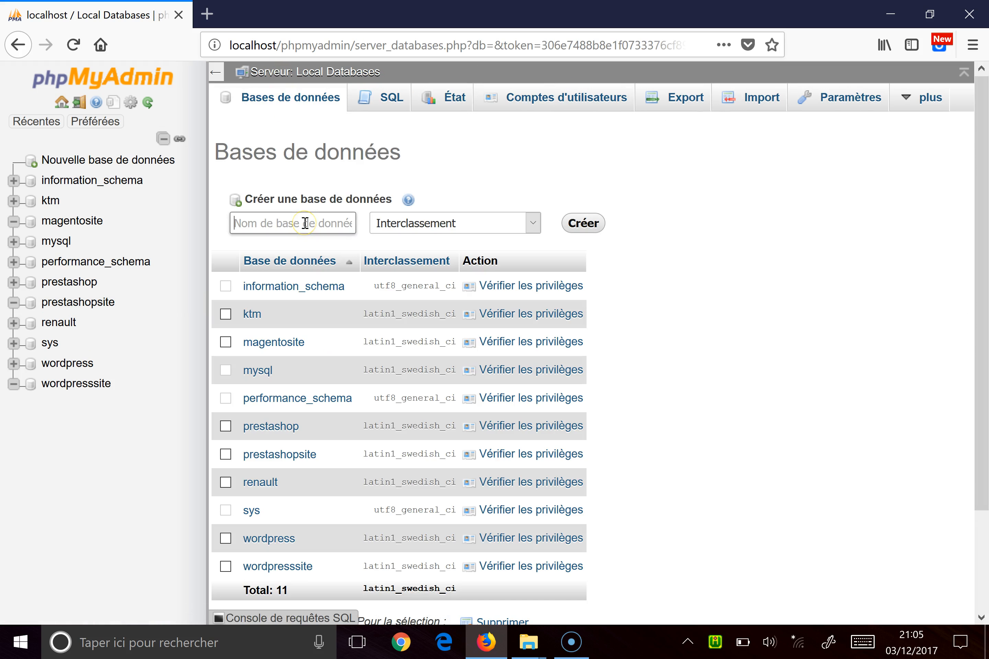
{"action": "type", "text": "joomlasite"}
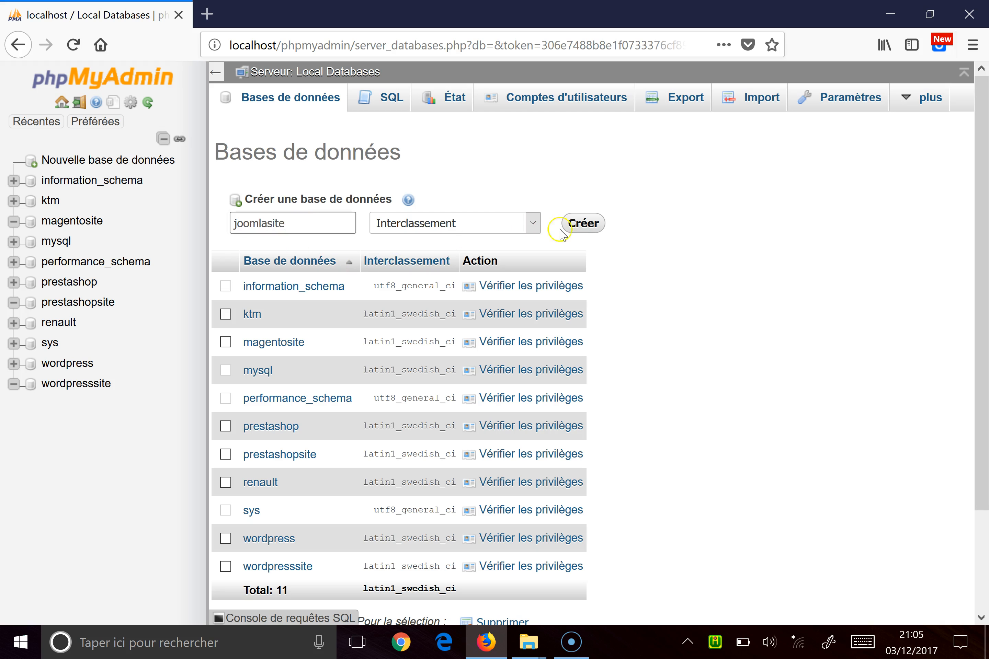
{"action": "left_click", "coordinate": [575, 226]}
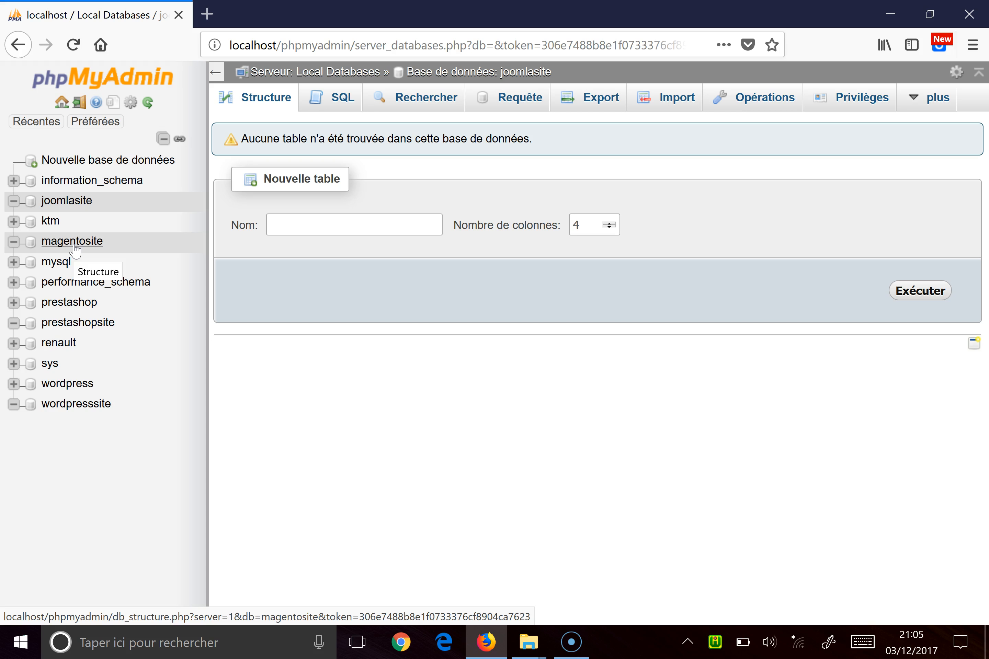
Close the browser, reopen the localhost home page from WampServer and launch the wordpressSITE project
{"action": "left_click", "coordinate": [979, 19]}
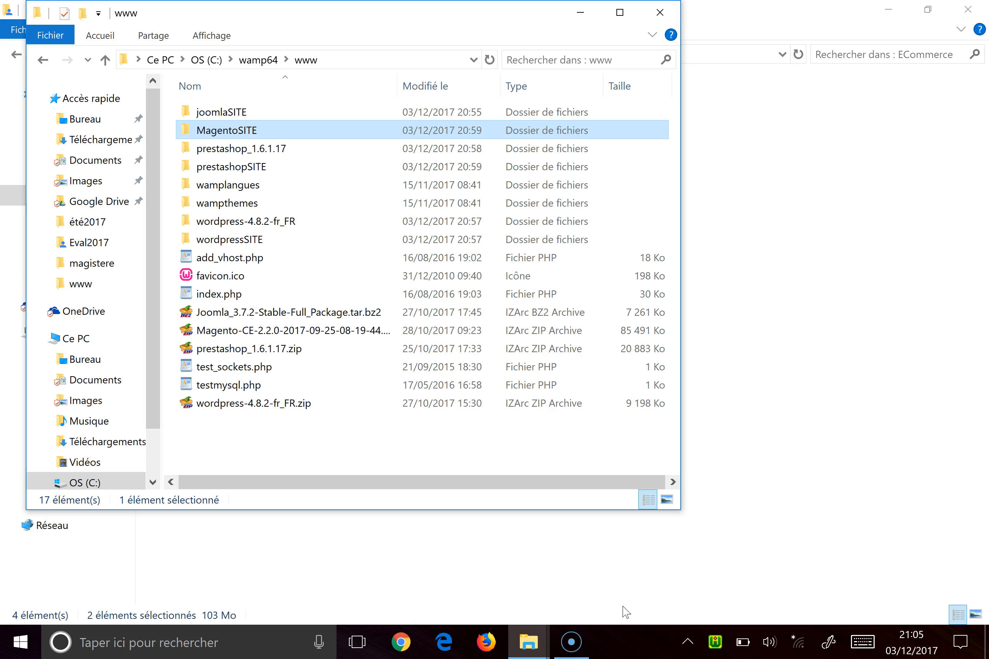
{"action": "left_click", "coordinate": [714, 642]}
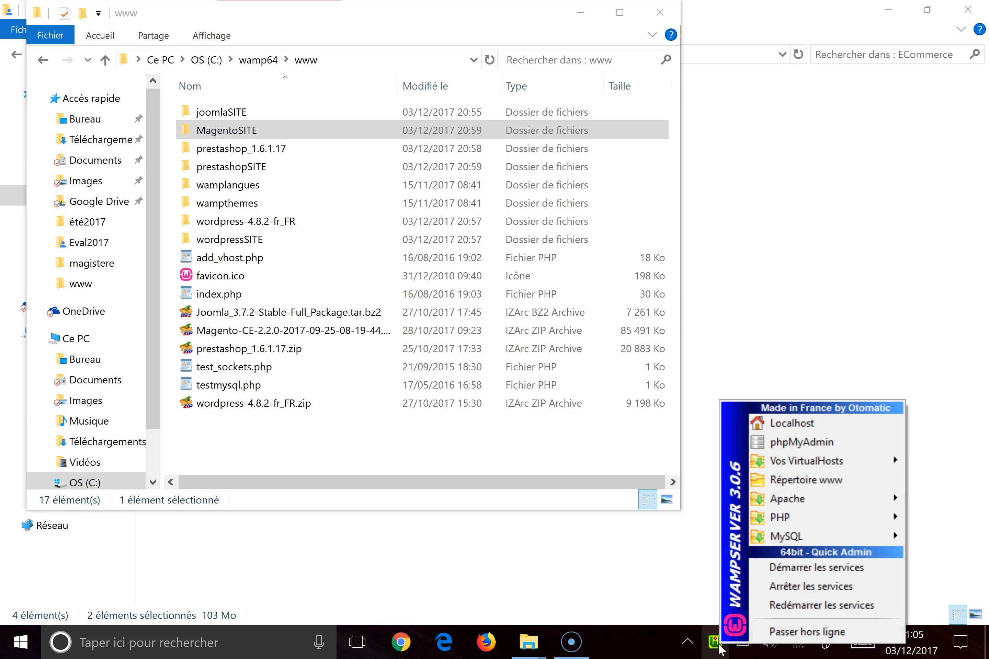
{"action": "left_click", "coordinate": [783, 424]}
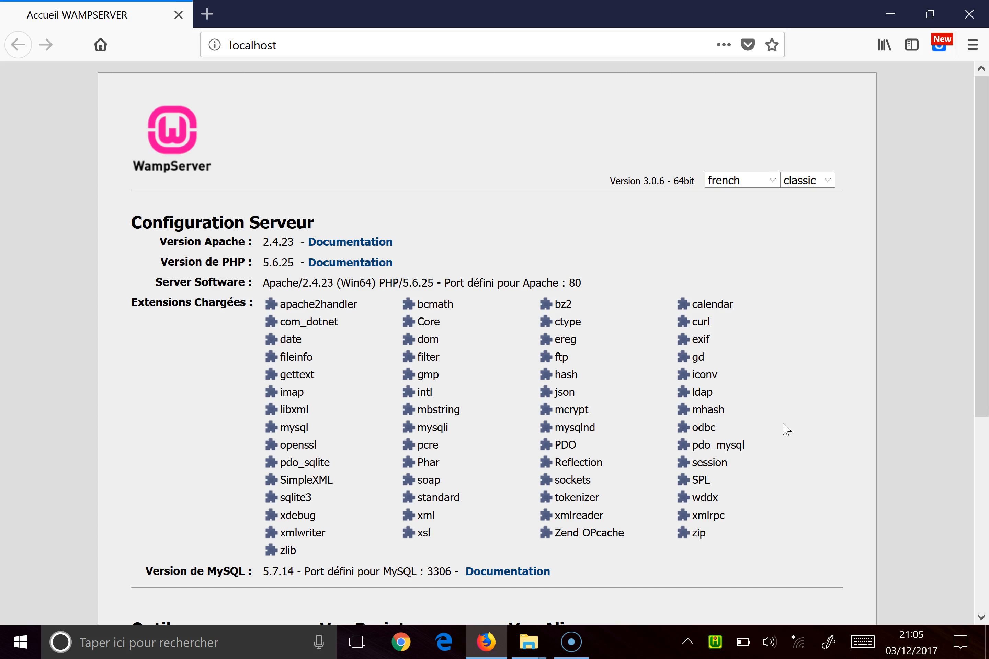
{"action": "scroll", "coordinate": [981, 244], "scroll_direction": "down", "scroll_amount": 3}
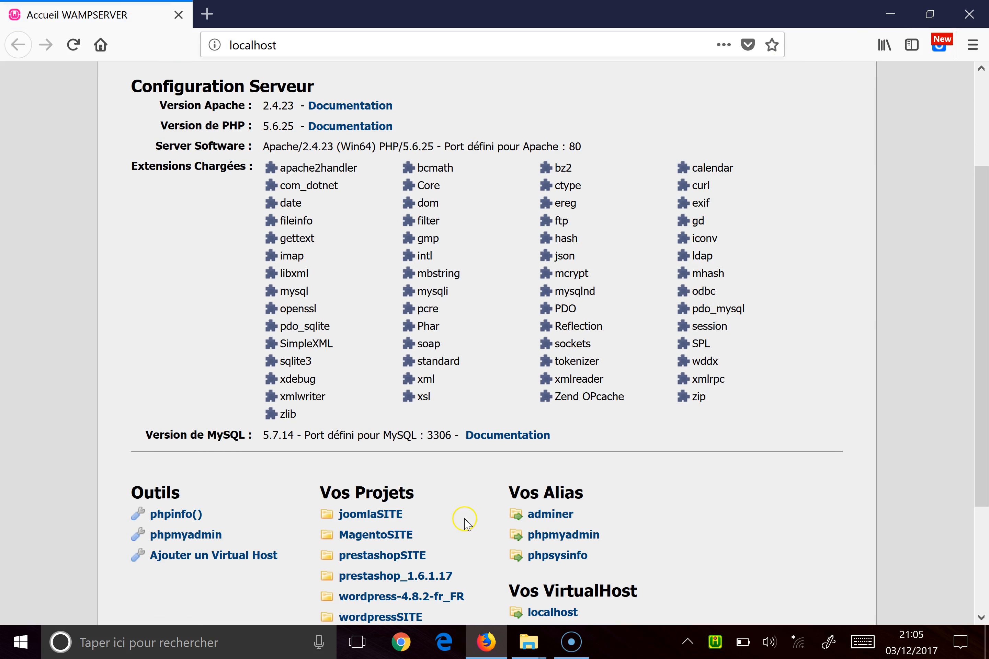
{"action": "left_click", "coordinate": [383, 619]}
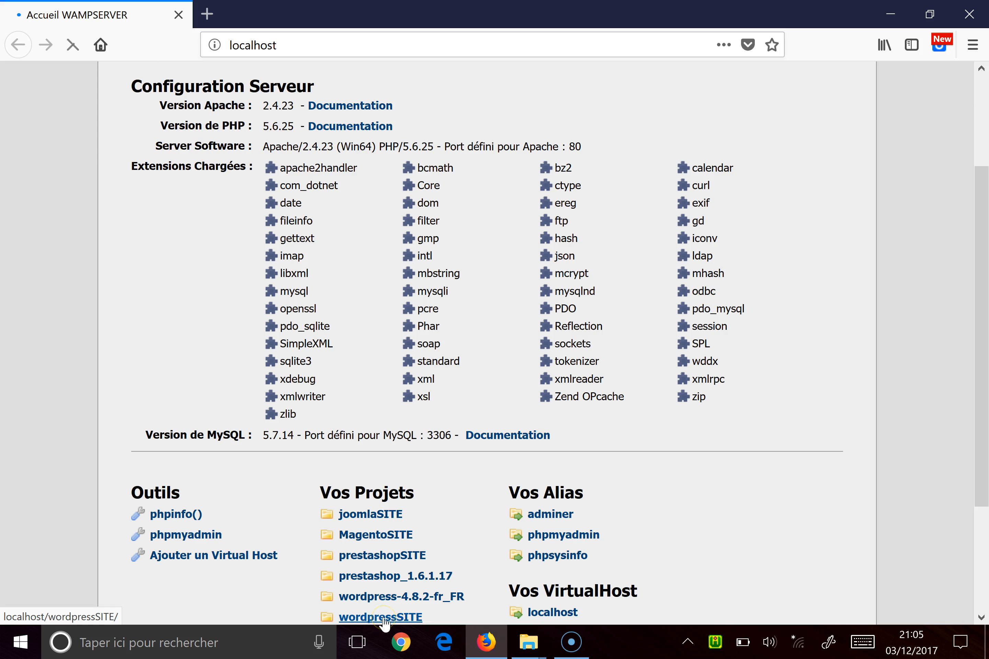